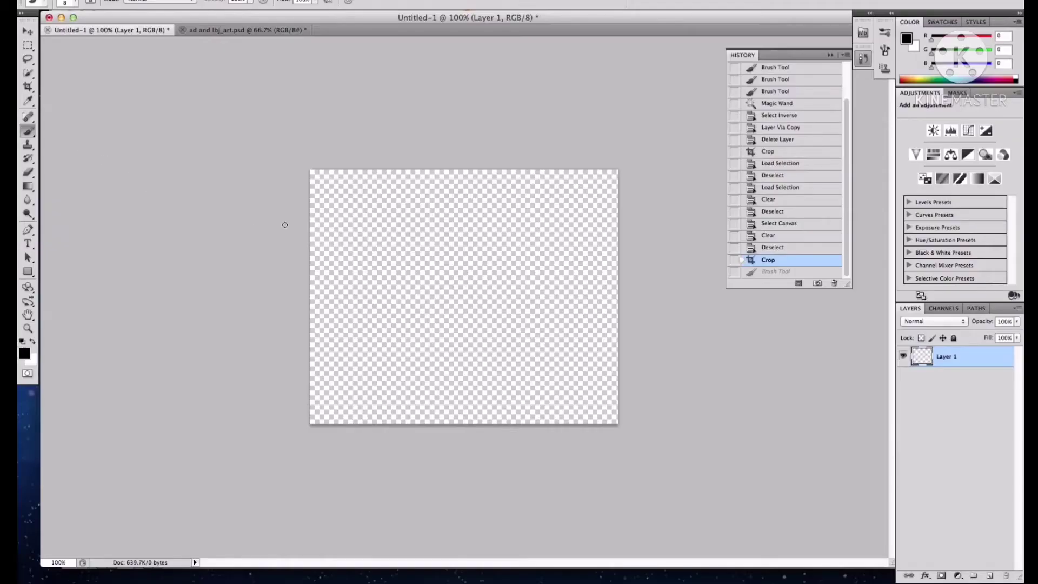
Paint a scattered set of separate short black lines in varied directions across the middle of the transparent canvas with the Brush tool
mouse_move(380, 217)
left_mouse_down()
mouse_move(360, 267)
mouse_move(405, 254)
mouse_move(452, 272)
left_mouse_up()
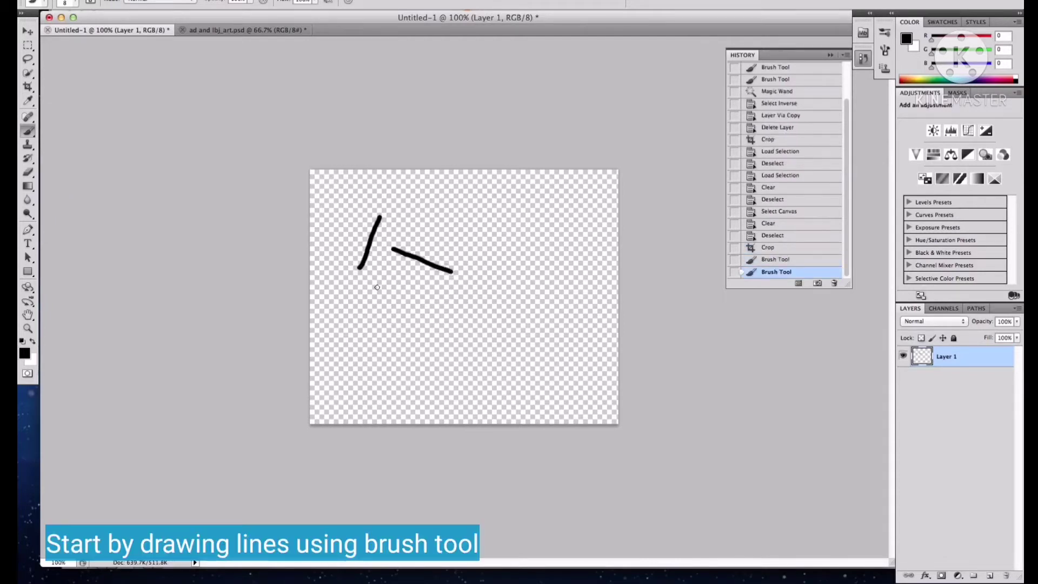
left_click_drag(372, 289, 368, 357)
mouse_move(430, 299)
left_mouse_down()
mouse_move(396, 330)
mouse_move(409, 357)
mouse_move(485, 356)
left_mouse_up()
mouse_move(404, 216)
left_mouse_down()
mouse_move(514, 220)
mouse_move(534, 282)
mouse_move(511, 259)
mouse_move(476, 289)
mouse_move(498, 287)
mouse_move(465, 323)
left_mouse_up()
left_click_drag(531, 307, 511, 349)
left_click_drag(456, 228, 454, 259)
left_click_drag(445, 299, 446, 343)
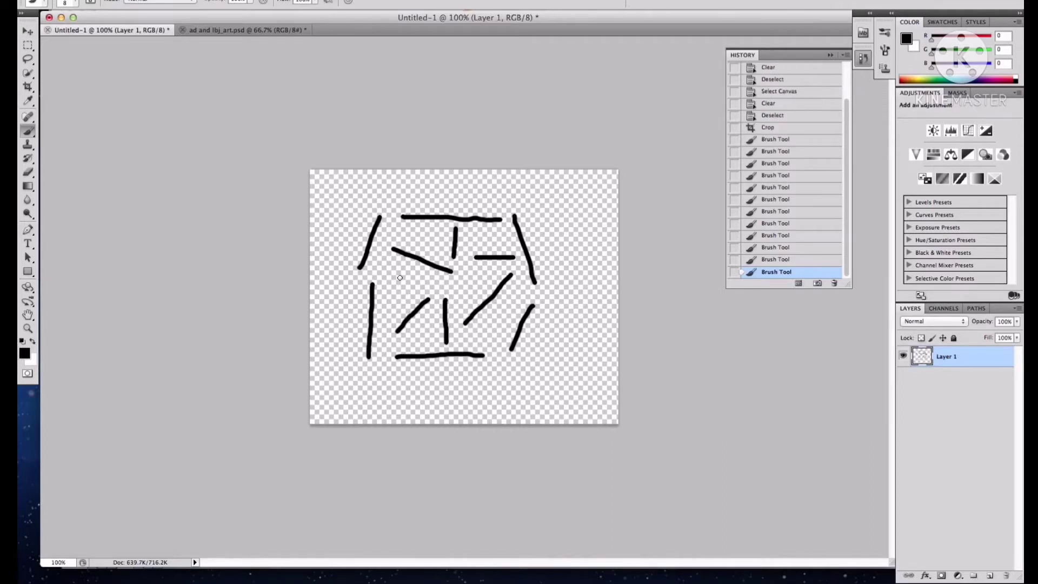
left_click_drag(410, 267, 391, 303)
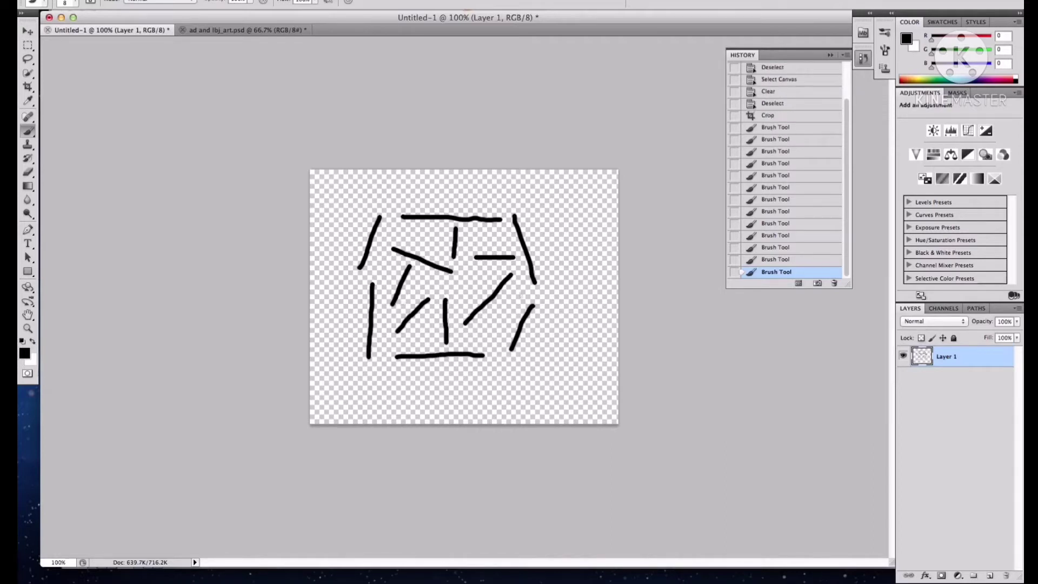
left_click_drag(463, 280, 514, 320)
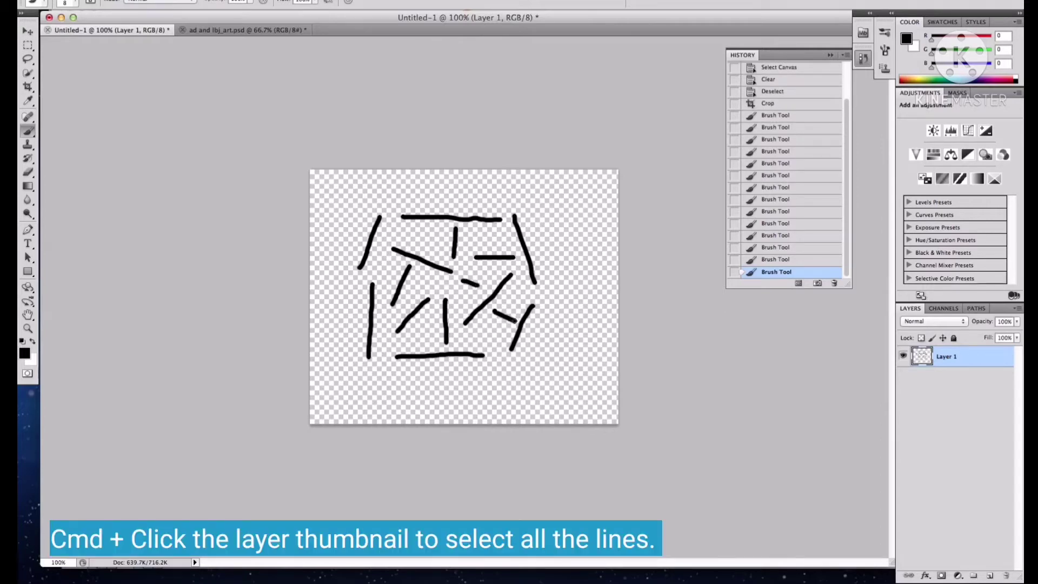
Load the painted lines of Layer 1 as a selection and define them as a brush preset named "my brush"
left_click(28, 32)
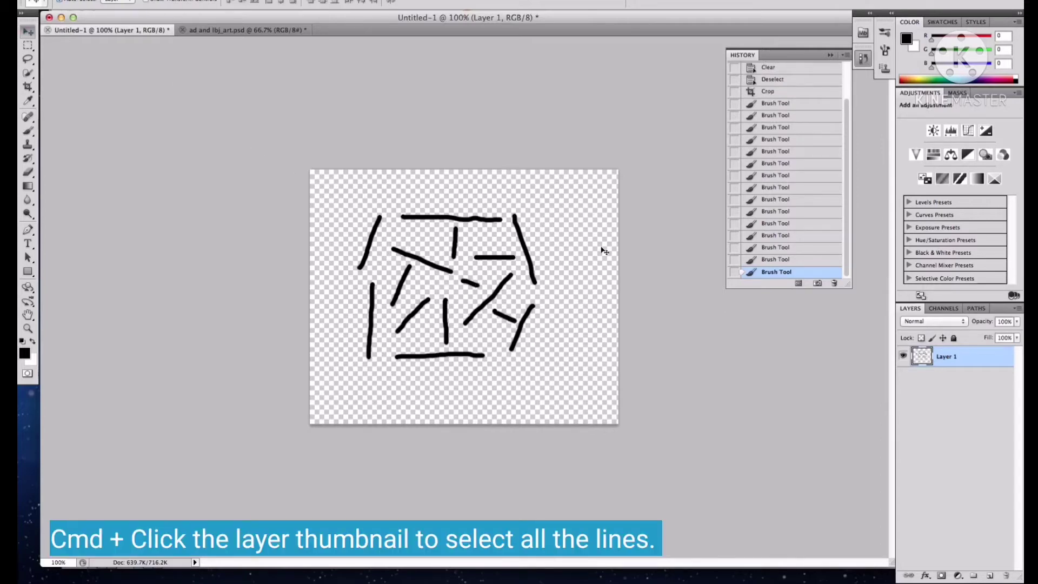
left_click(923, 361, "super")
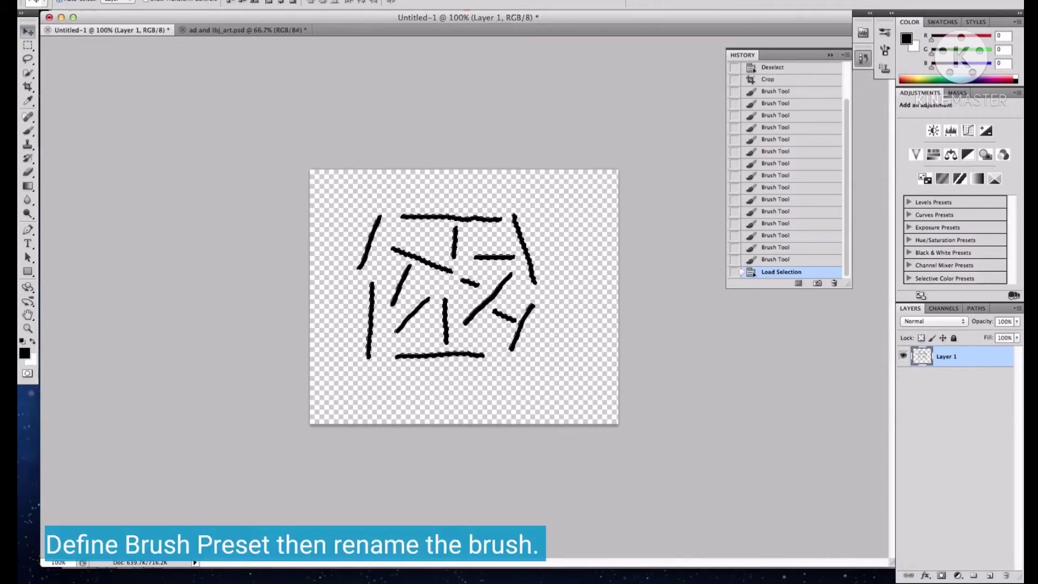
left_click(142, 1)
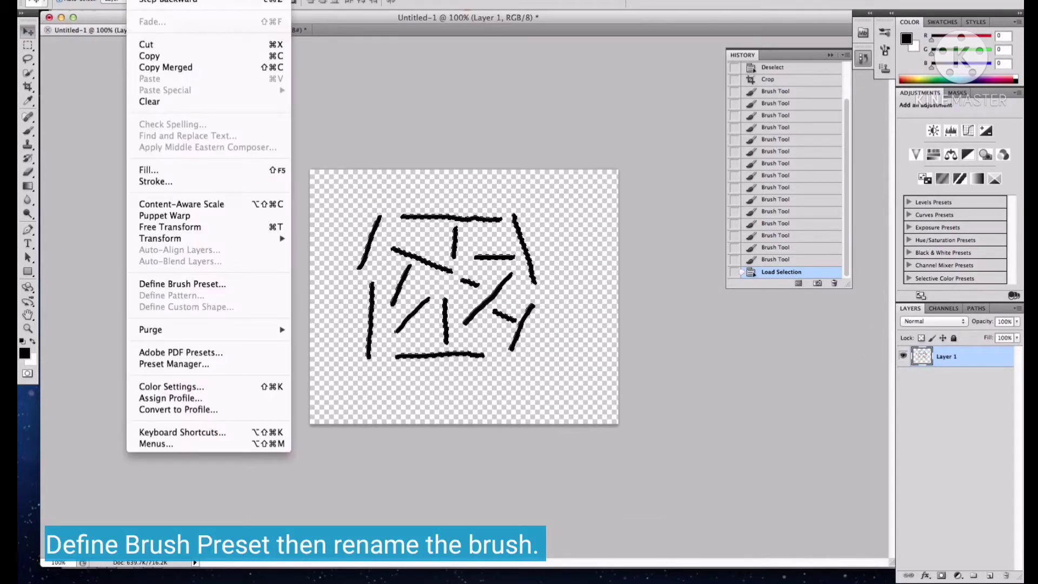
left_click(211, 283)
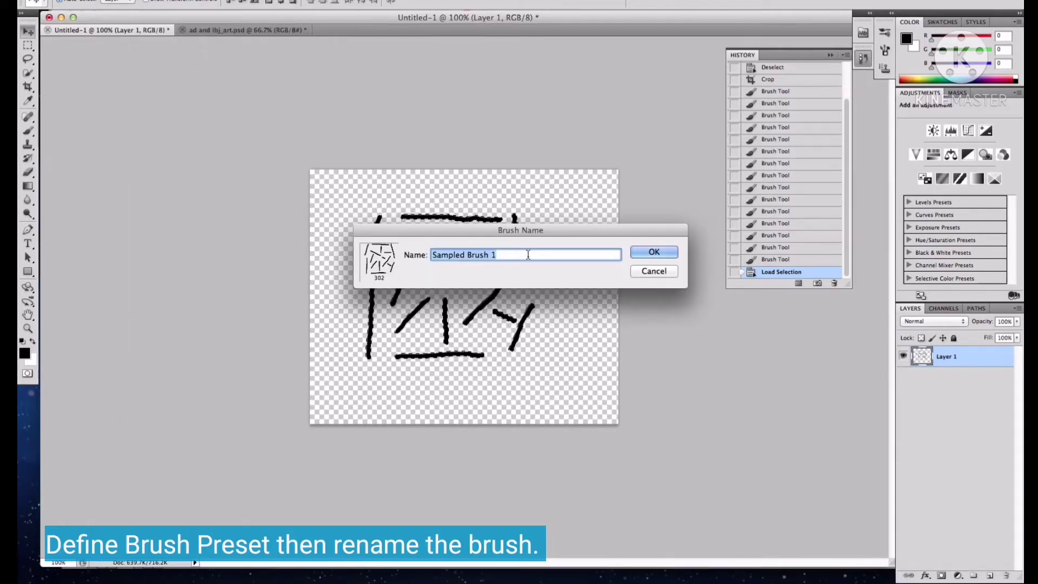
type("my brush")
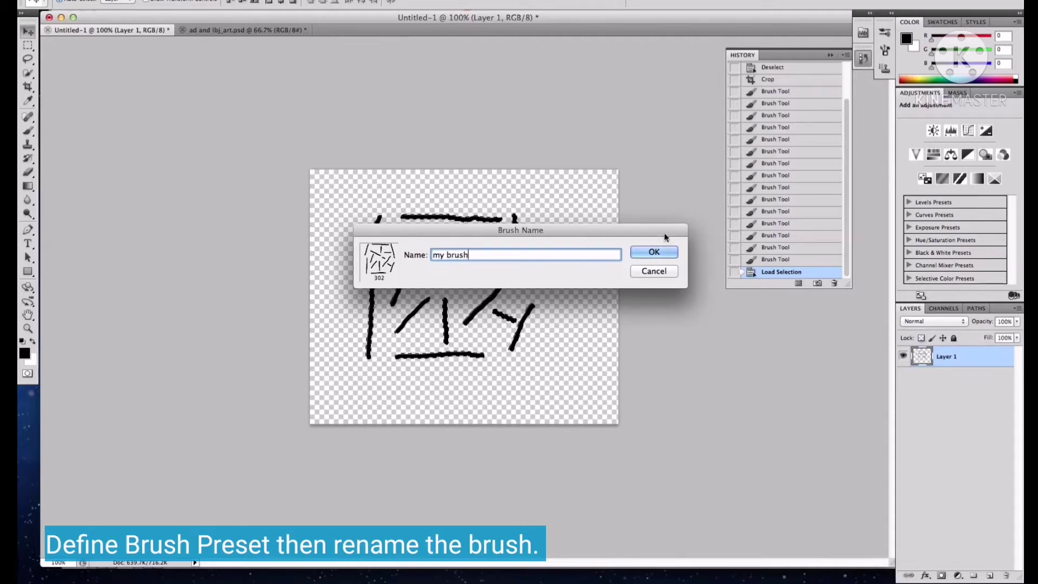
left_click(651, 253)
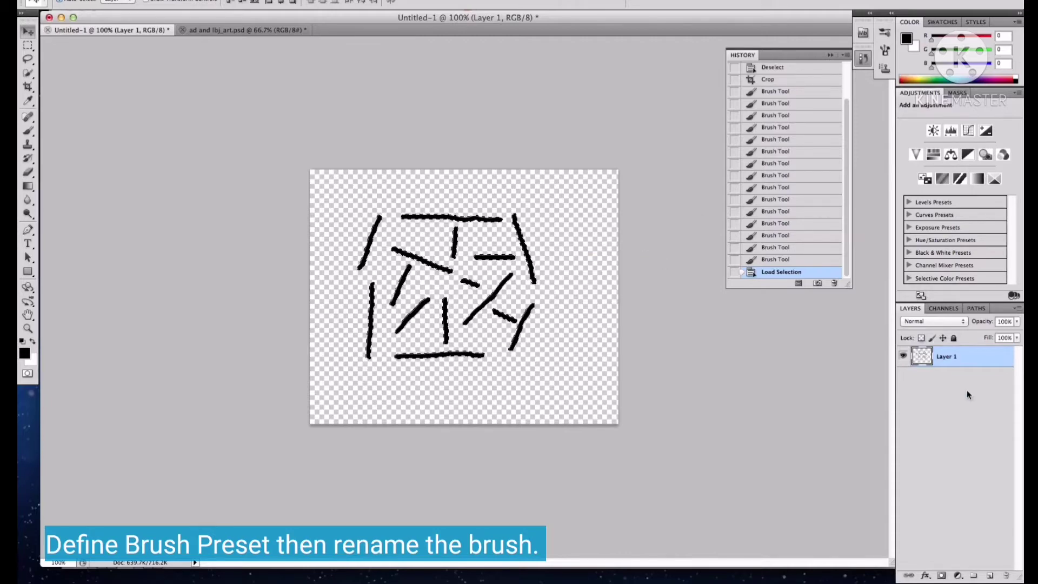
Deselect the lines, switch to the document ad and lbj_art.psd, and collapse the history list
left_click(951, 396)
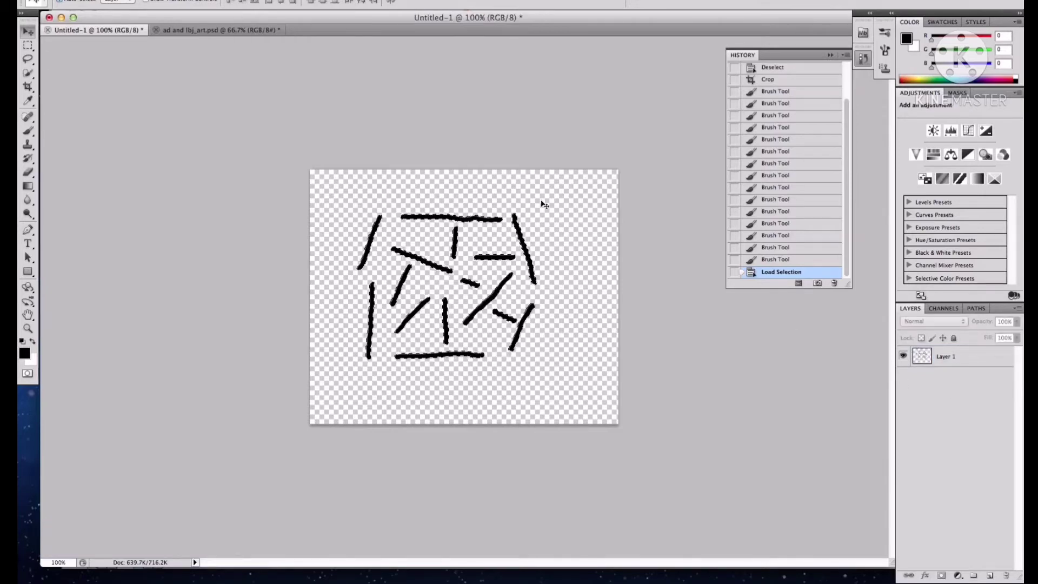
key("super+d")
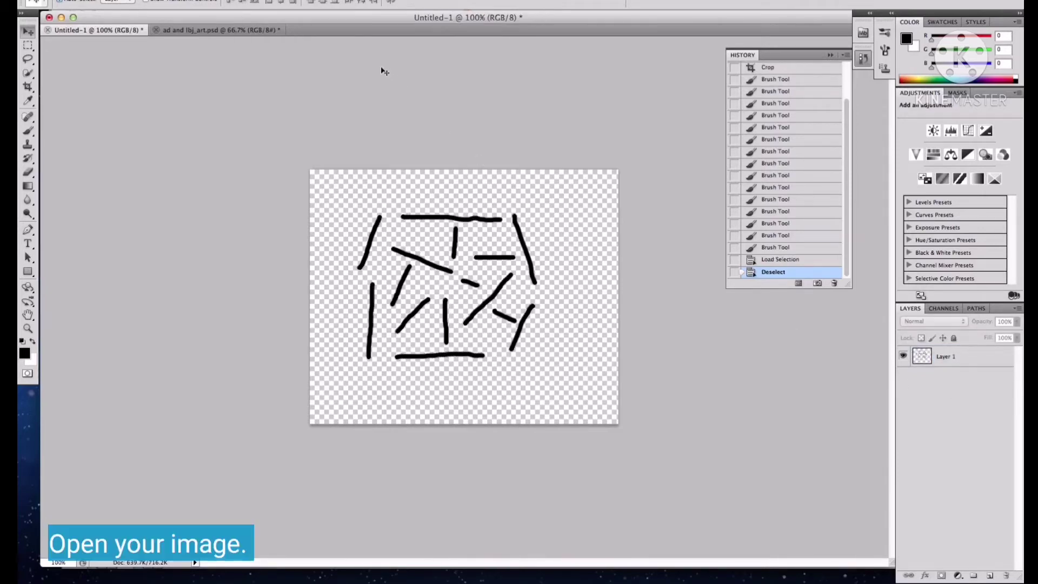
left_click(222, 31)
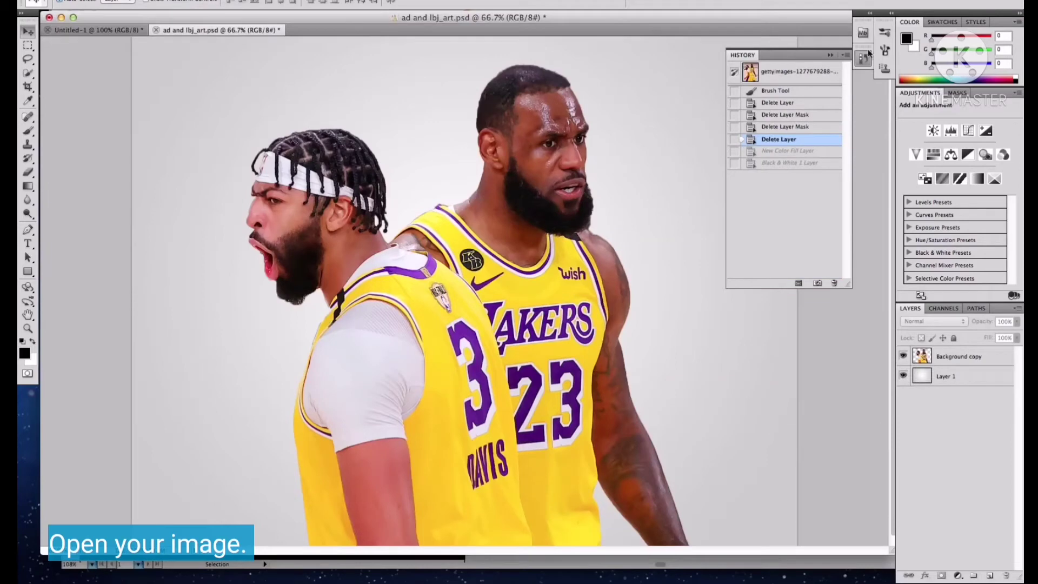
left_click(830, 55)
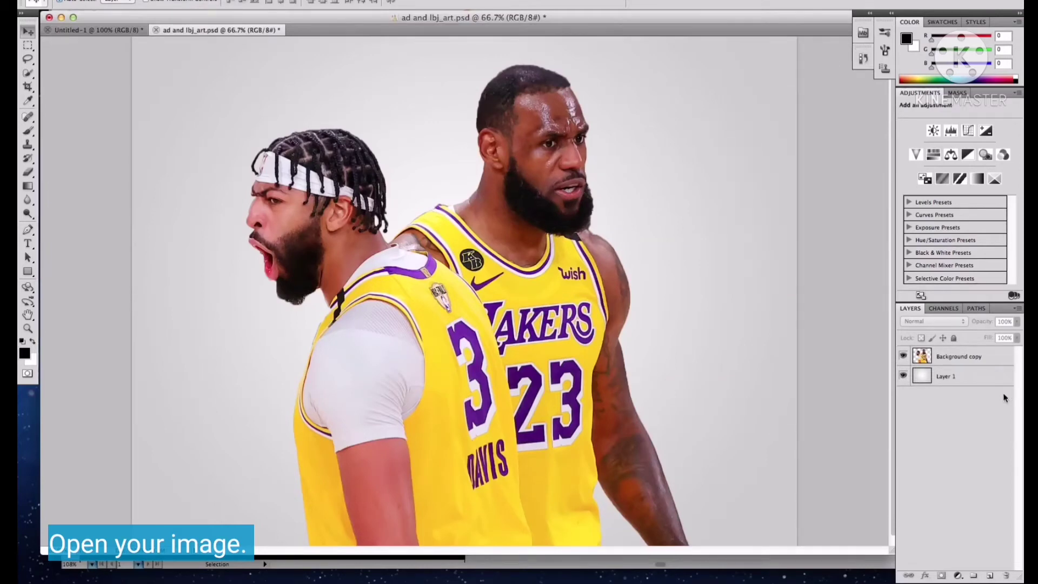
Check the two layers and the outline of the cut-out players on the Background copy layer
left_click(958, 379)
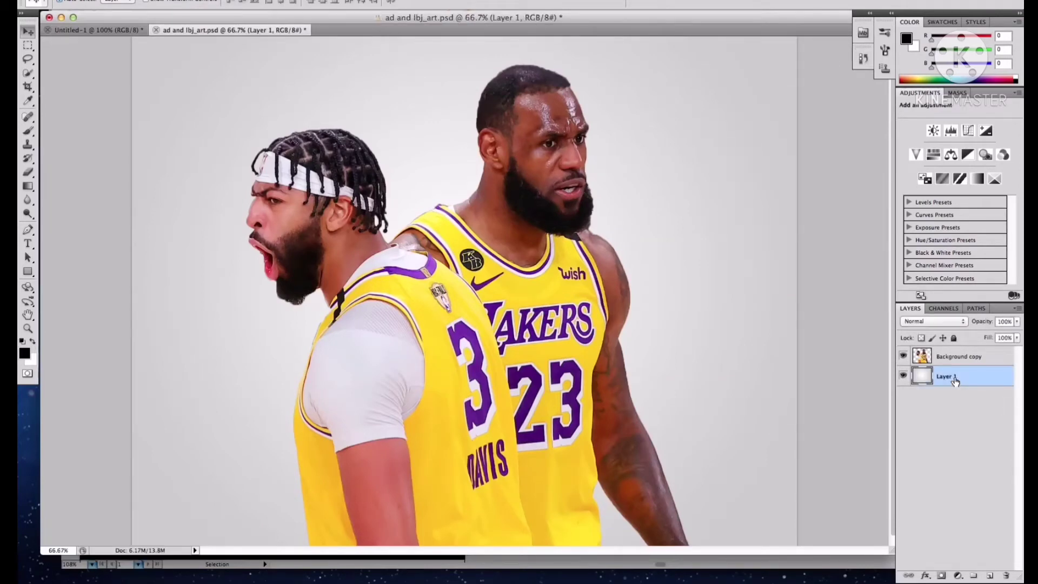
left_click(965, 359)
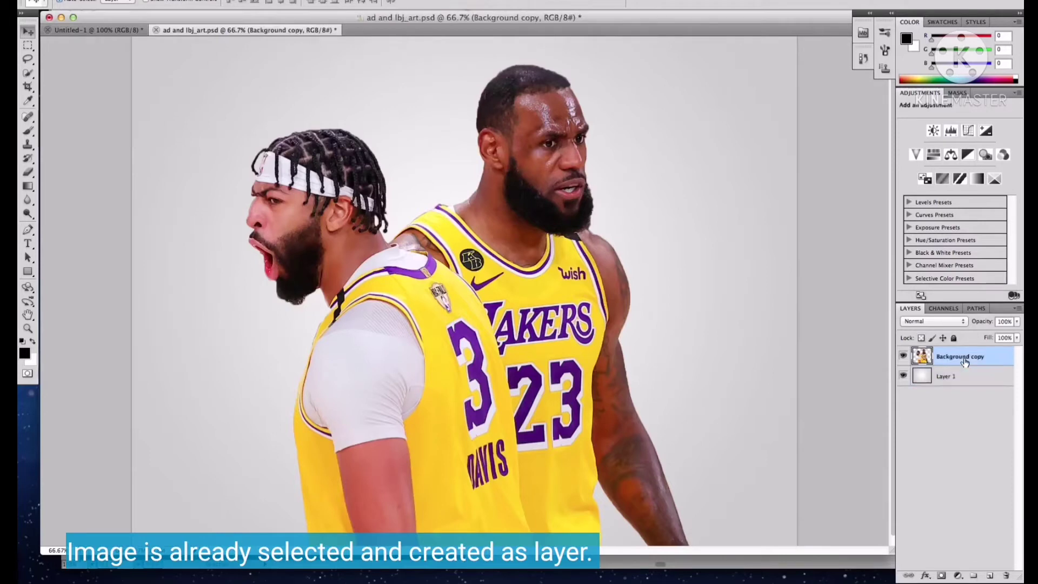
left_click(950, 376)
left_click(955, 359)
left_click(926, 360, "super")
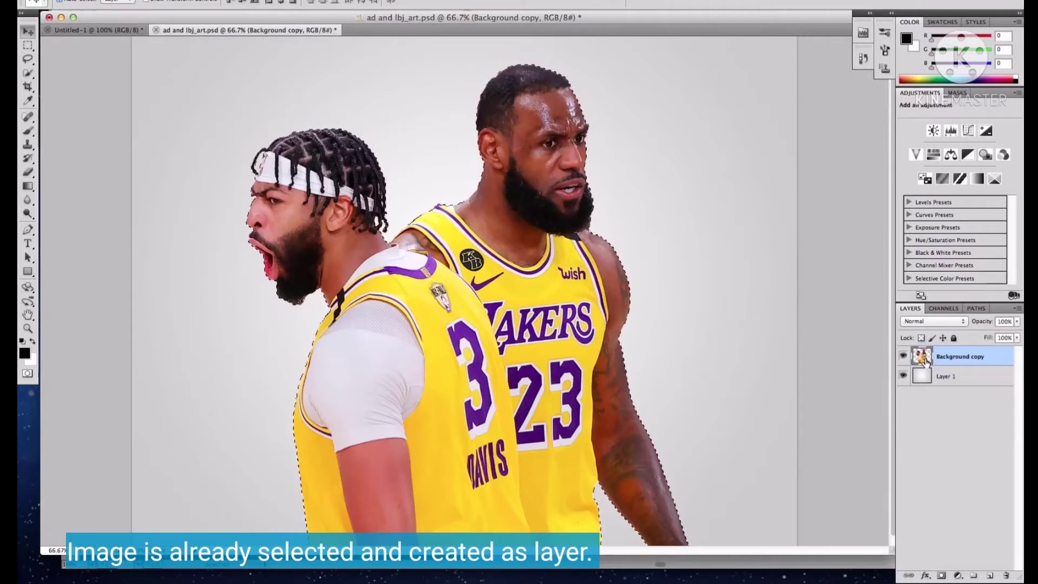
key("super+d")
Add a black (000000) Solid Color fill layer directly above Layer 1, behind the players
left_click(938, 377)
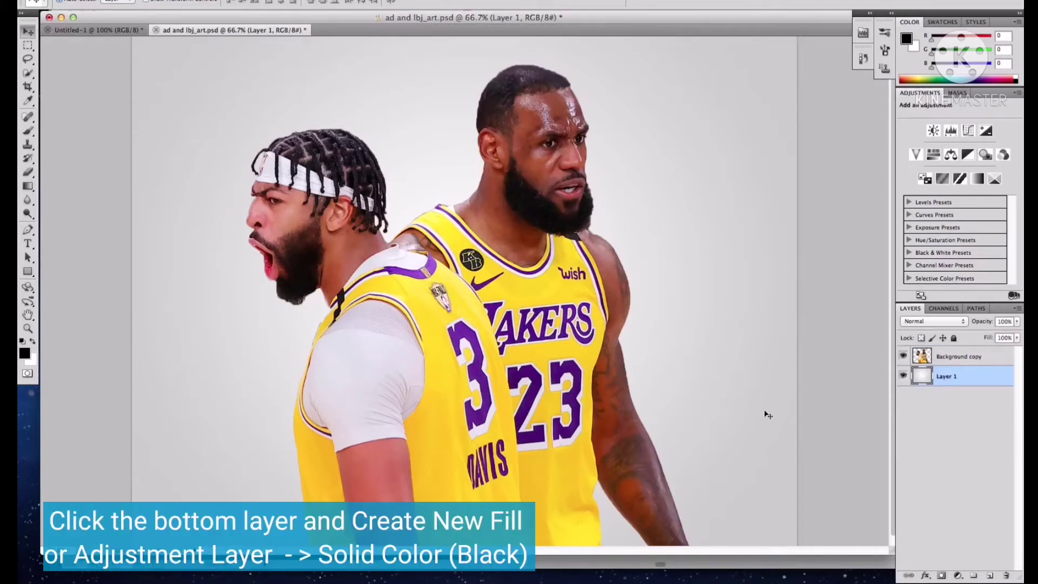
mouse_move(924, 385)
left_mouse_down()
mouse_move(1012, 540)
mouse_move(989, 555)
mouse_move(944, 375)
mouse_move(934, 381)
left_mouse_up()
left_click(947, 462)
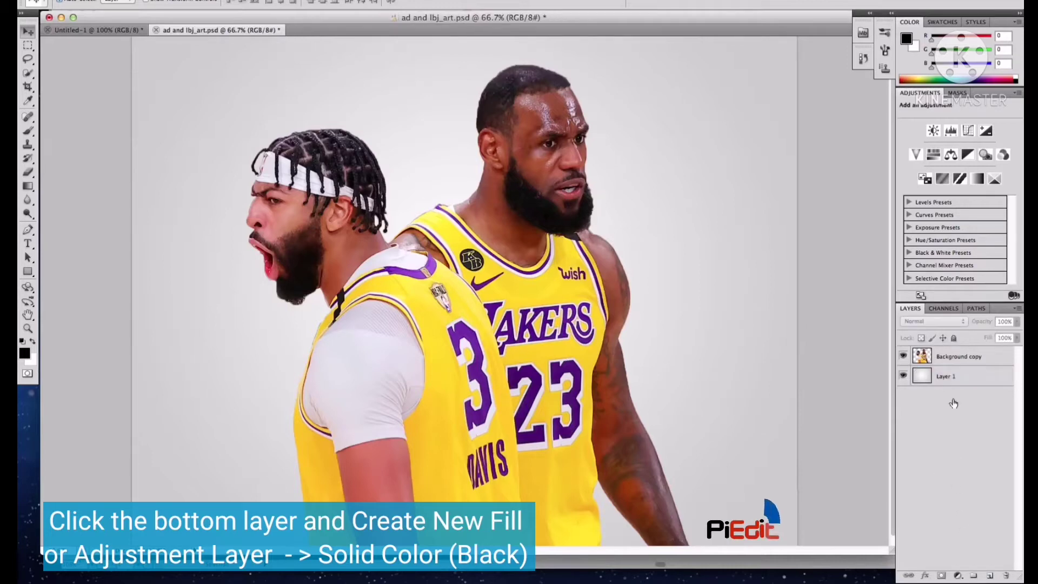
left_click(925, 377)
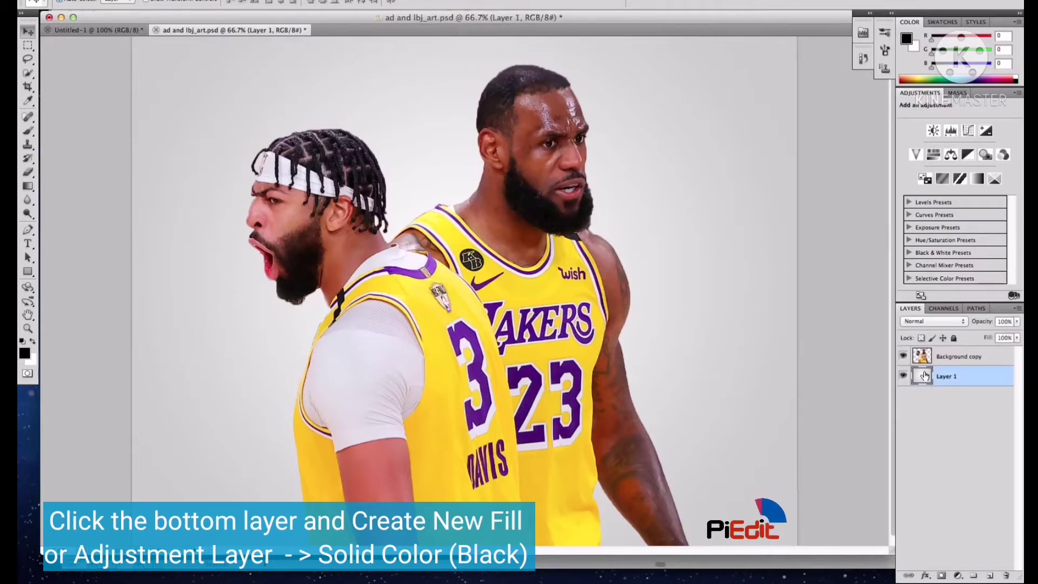
left_click(961, 577)
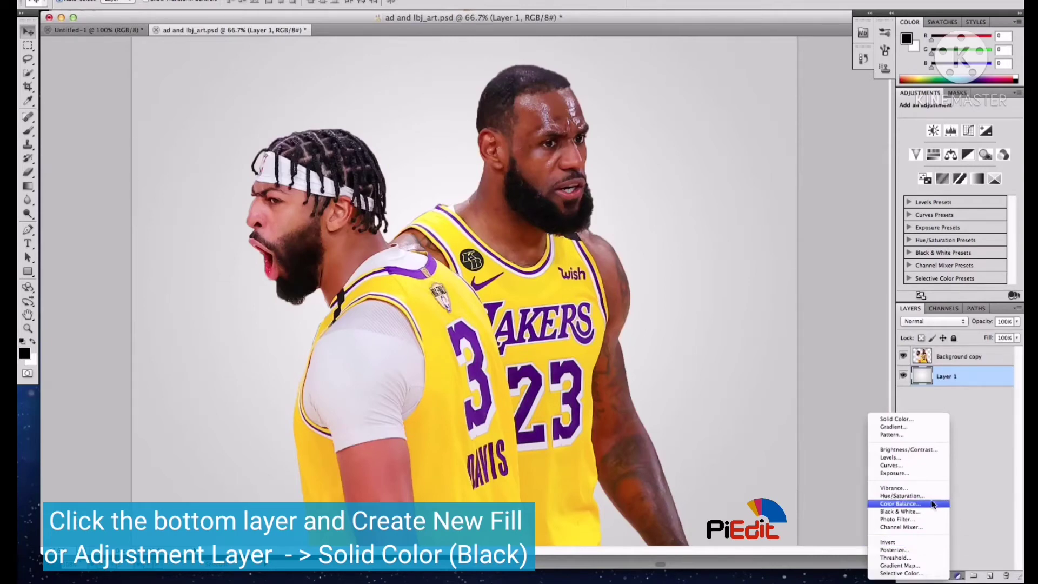
left_click(900, 420)
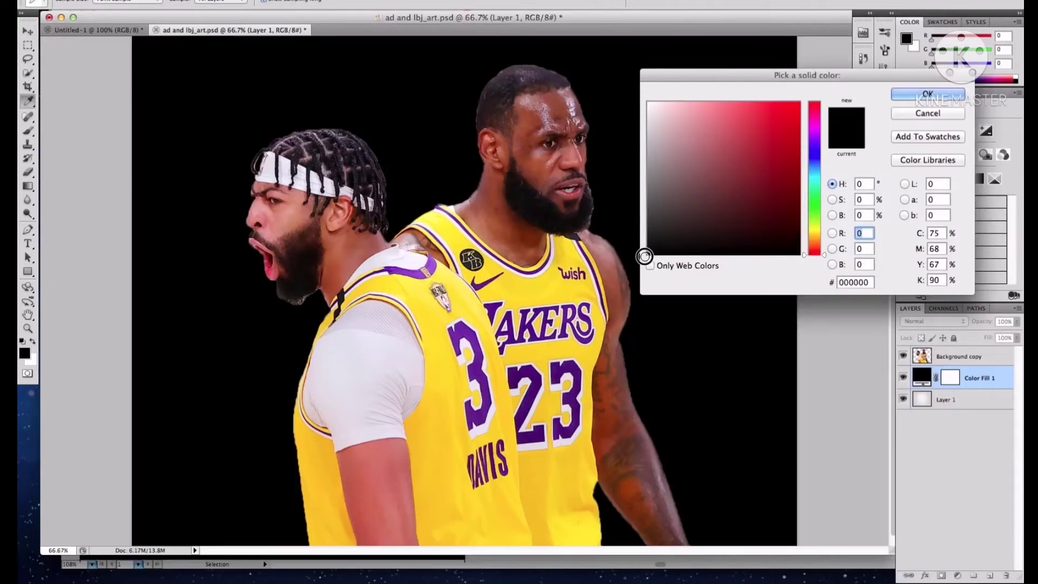
left_click(928, 96)
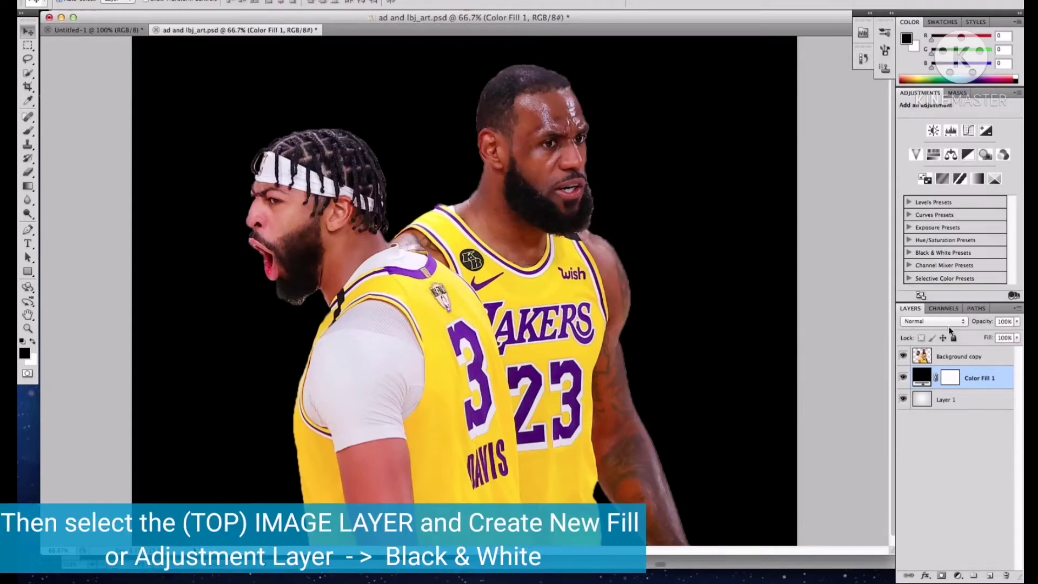
Add a Black & White adjustment layer above the Background copy layer with the default settings
left_click(952, 360)
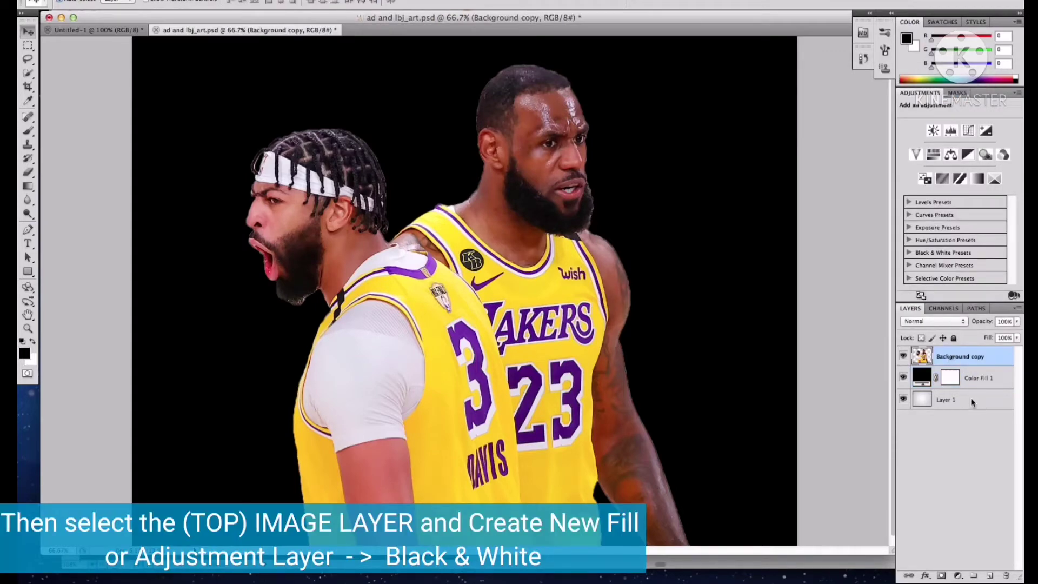
left_click(957, 575)
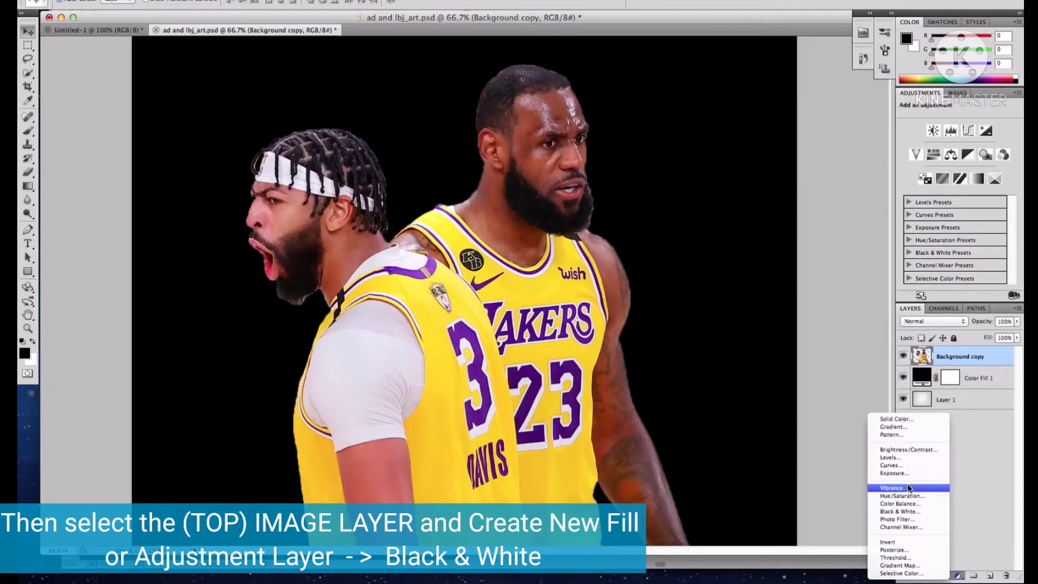
left_click(908, 511)
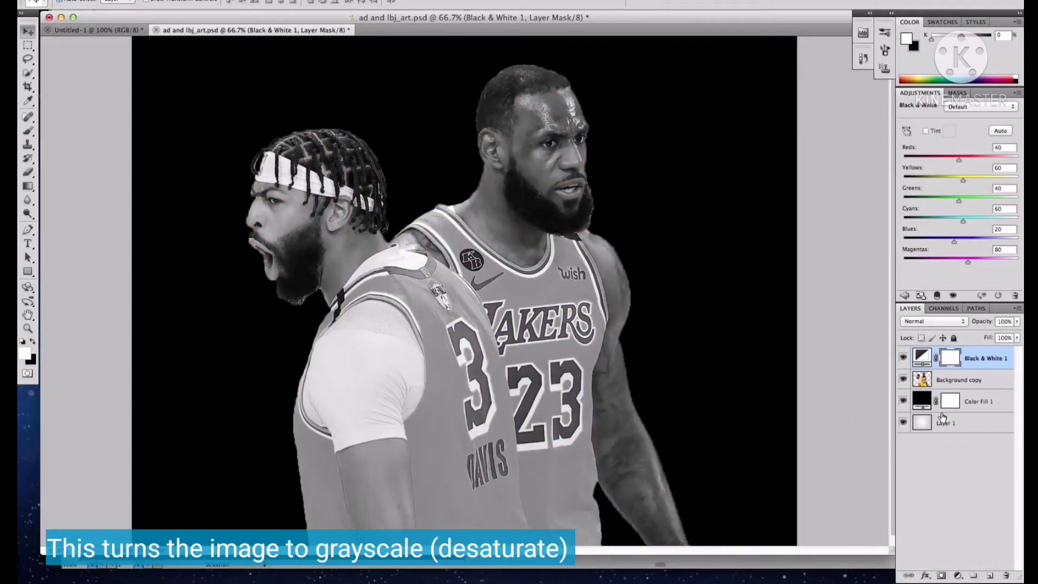
Add a layer mask to the Background copy layer and invert the mask to hide the players
left_click(954, 380)
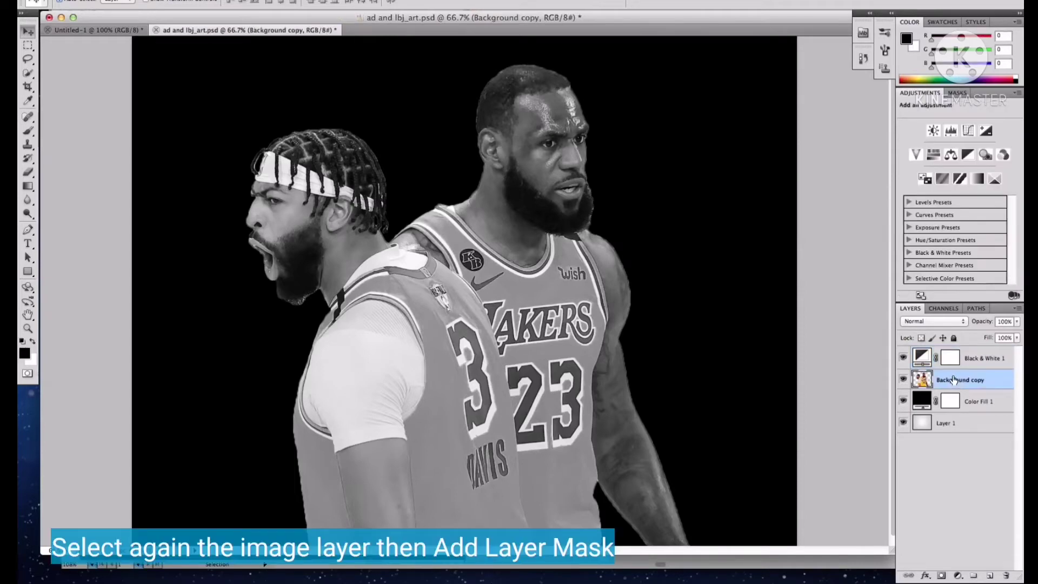
left_click(941, 577)
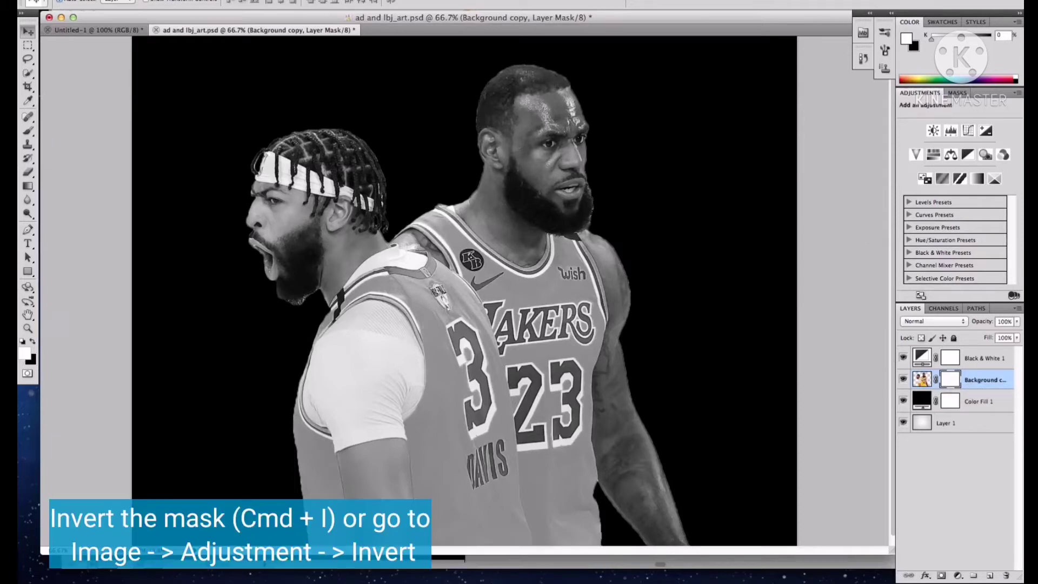
left_click(169, 0)
mouse_move(139, 1)
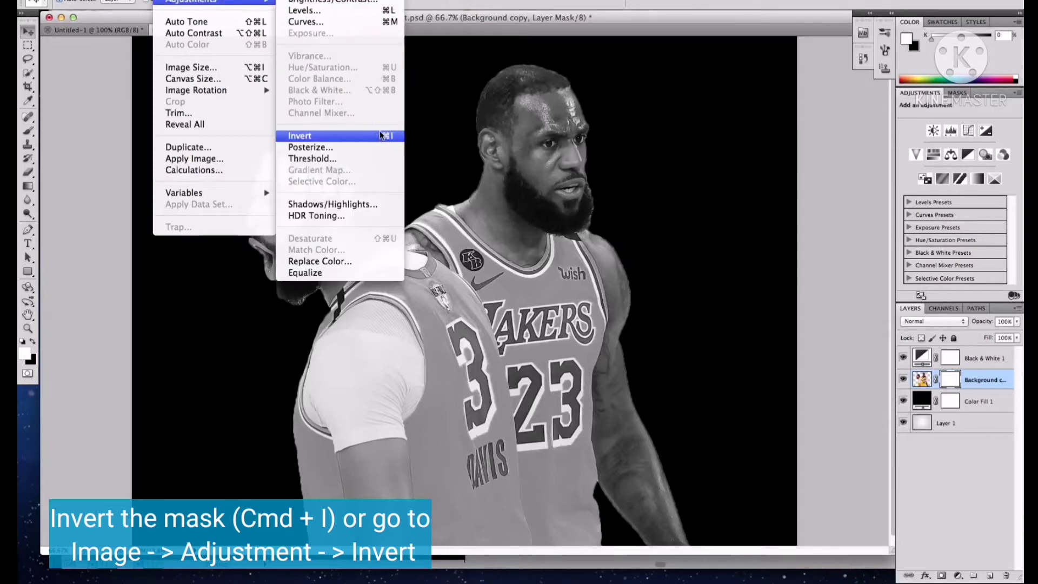
left_click(382, 136)
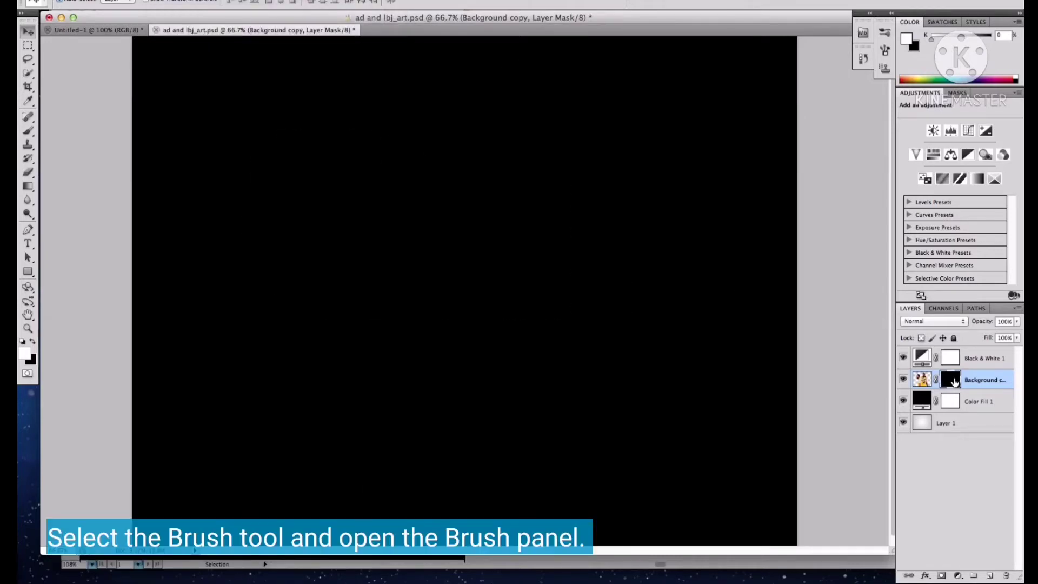
left_click(885, 50)
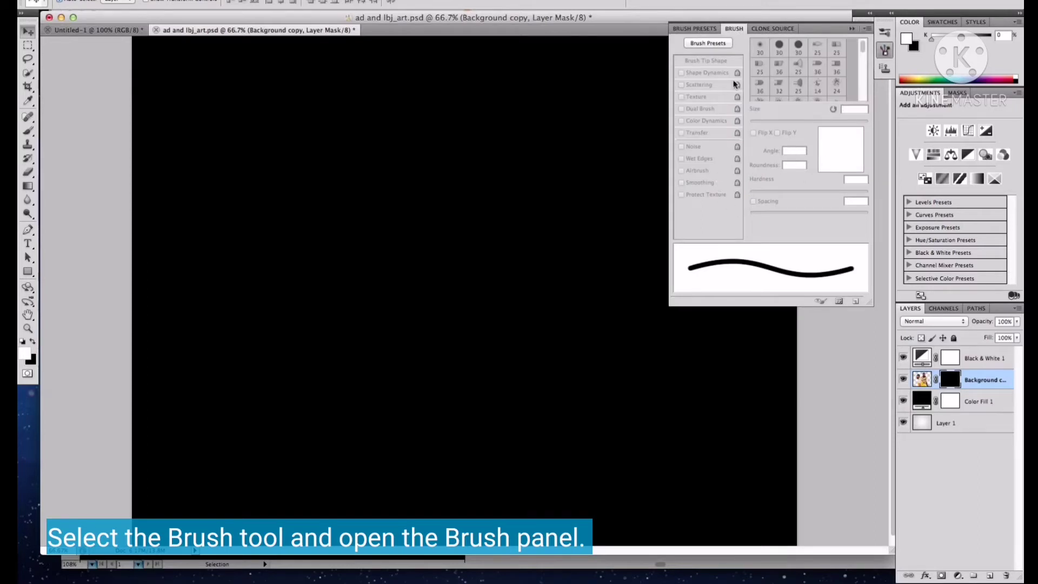
left_click(708, 44)
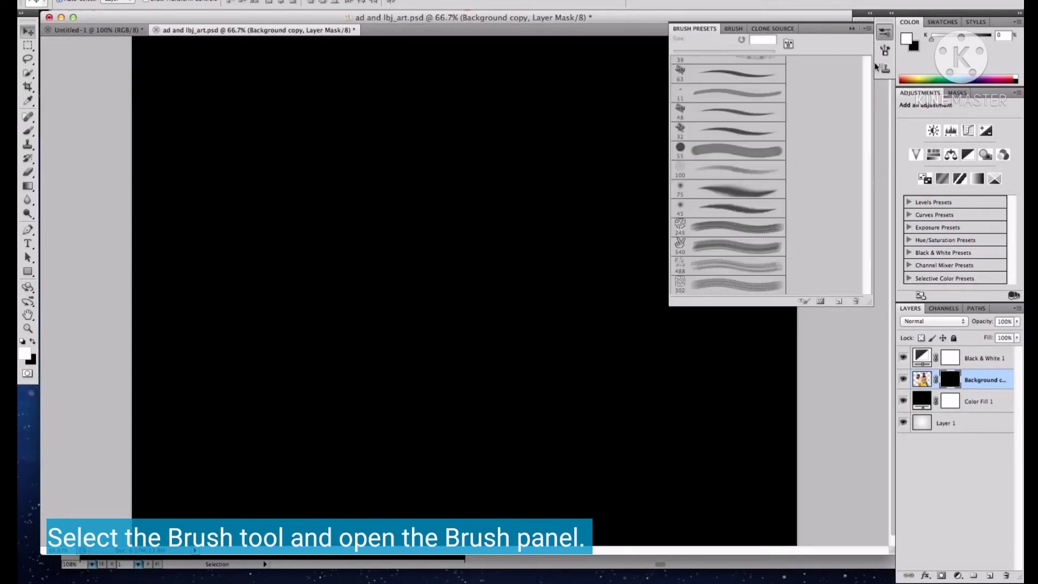
left_click(697, 27)
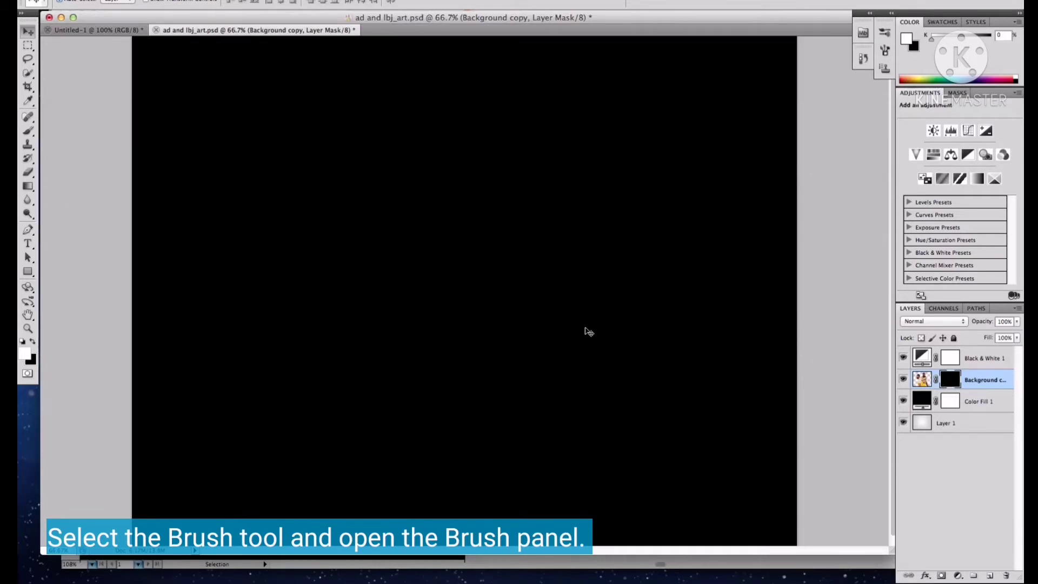
Choose the custom 302 px line brush from the end of the brush presets for the Brush tool
key("b")
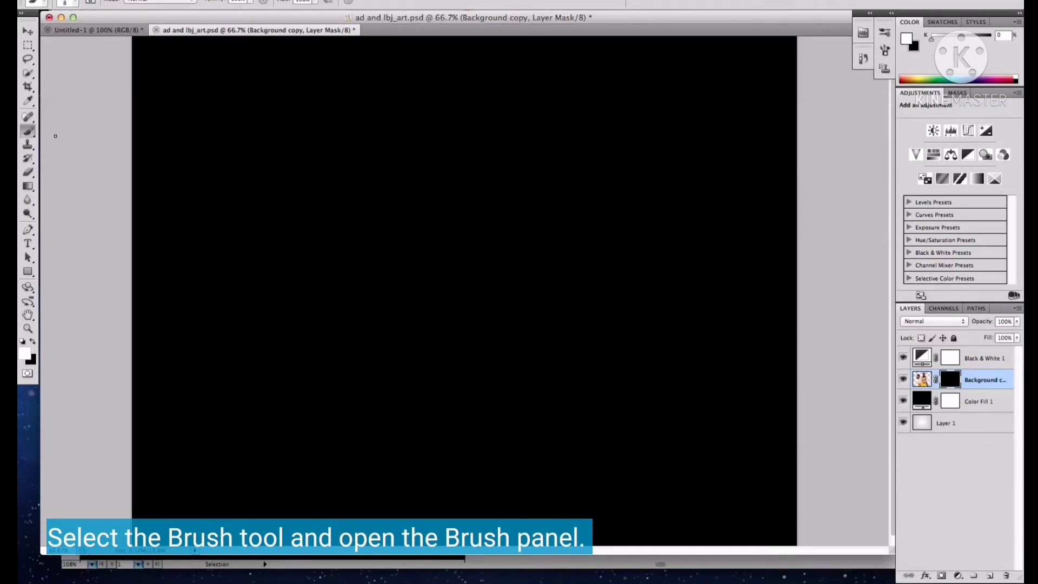
left_click(884, 49)
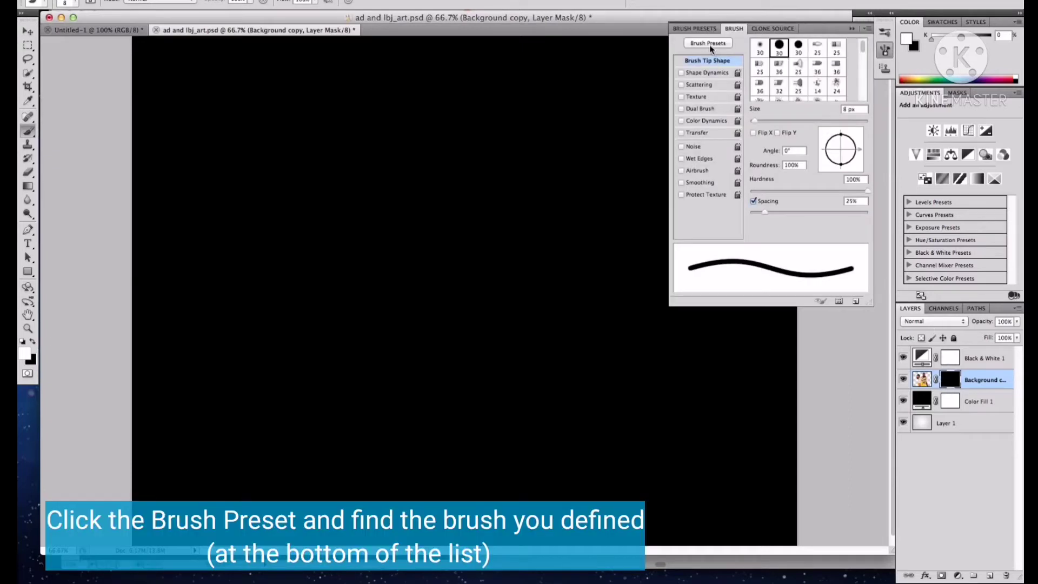
left_click(703, 43)
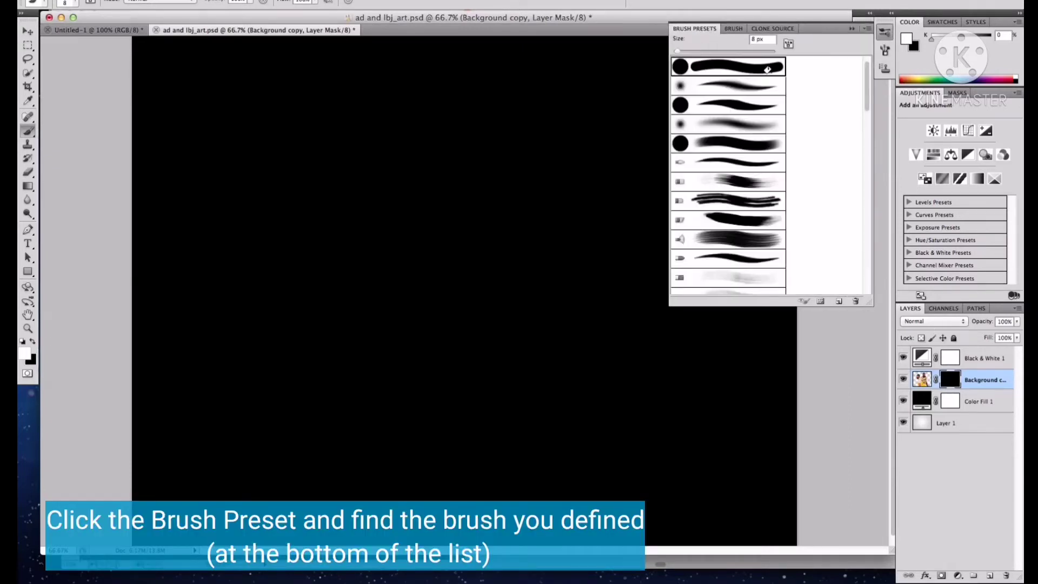
left_click_drag(868, 97, 867, 297)
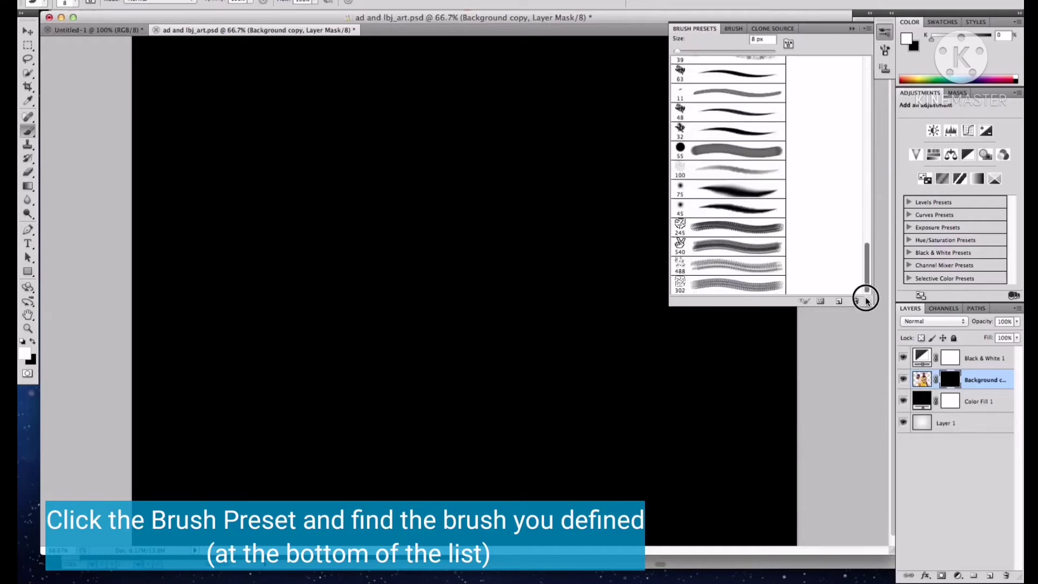
left_click(737, 286)
left_click_drag(868, 268, 871, 65)
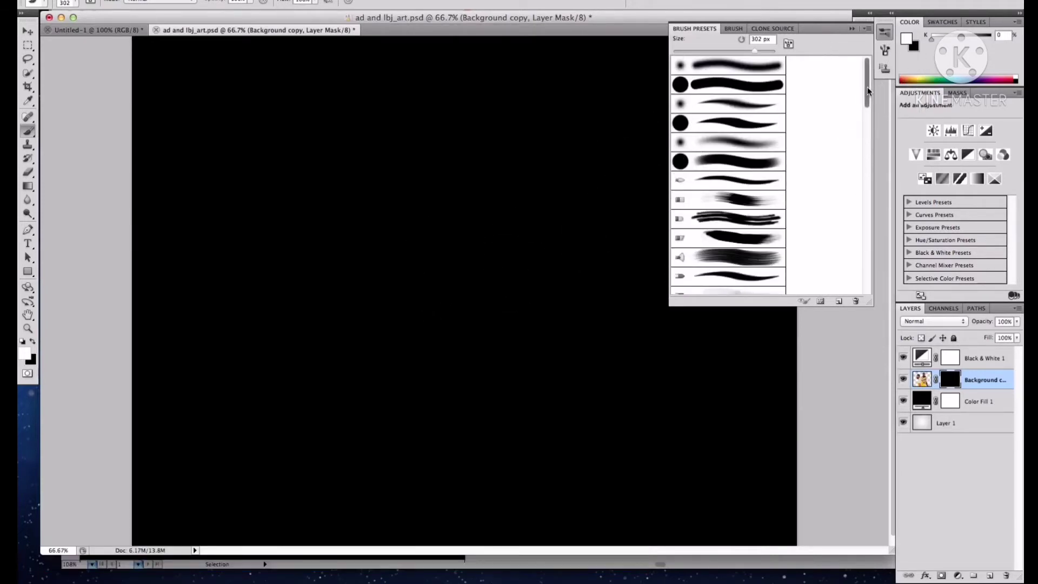
Set the line brush's spacing to 72% and reduce its size to 70 px
left_click(736, 28)
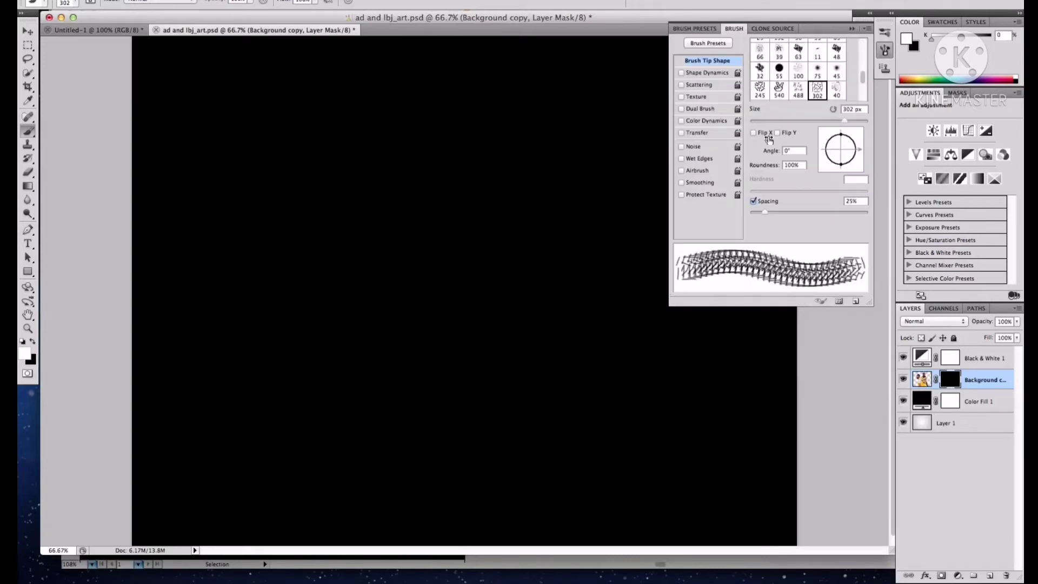
left_click_drag(779, 215, 793, 212)
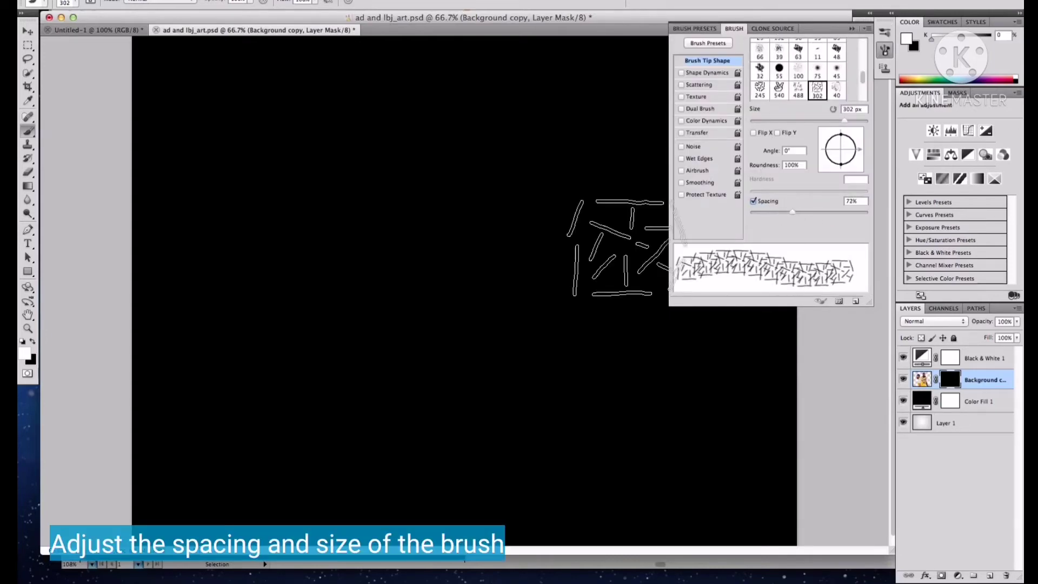
key("bracketleft")
key("bracketleft")
key("bracketleft")
key("bracketleft")
key("bracketleft")
key("bracketleft")
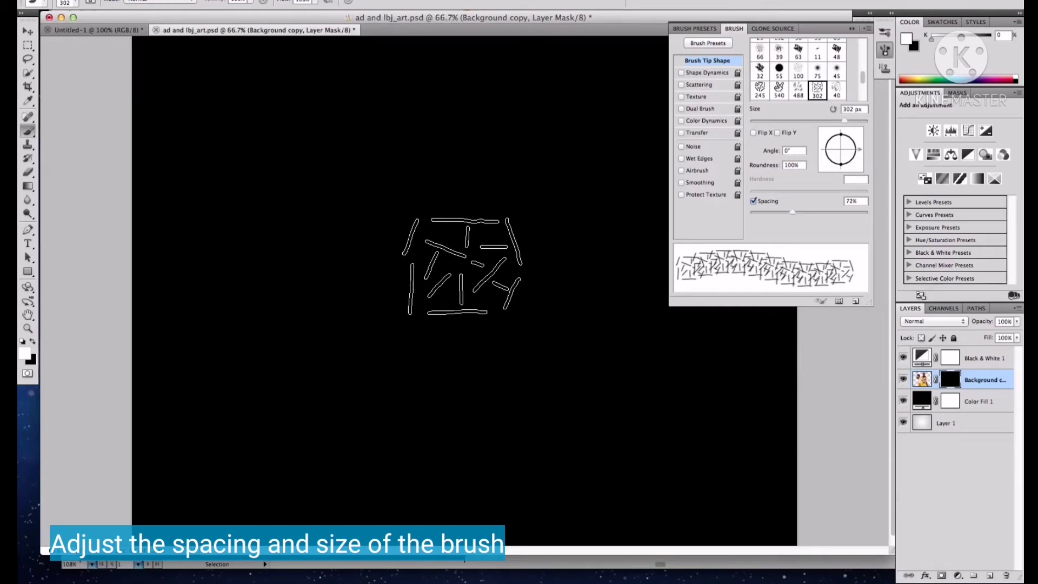
key("bracketleft")
key("bracketleft")
key("bracketleft")
key("bracketleft")
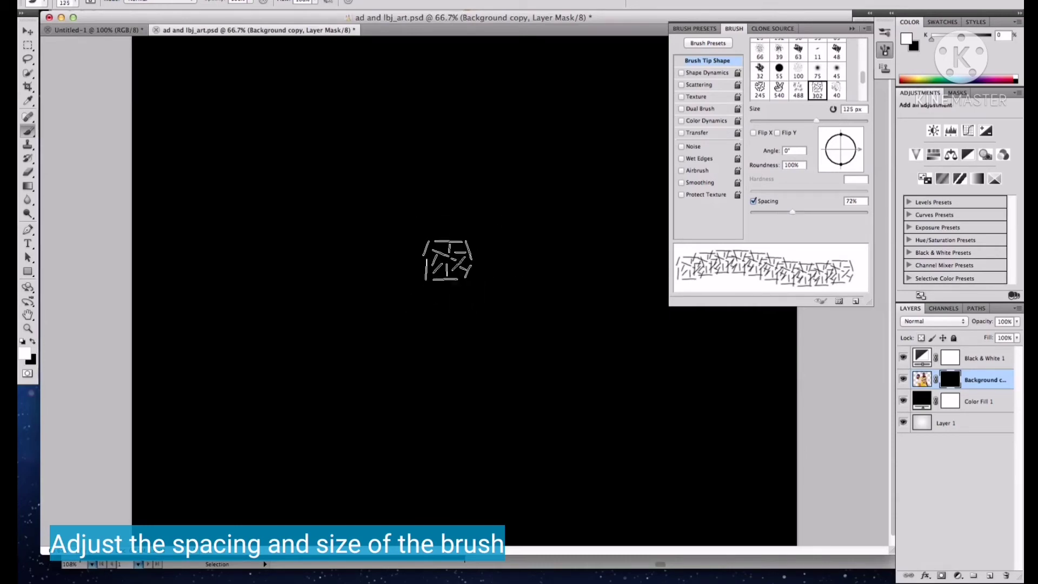
key("bracketleft")
key("bracketleft")
key("bracketleft")
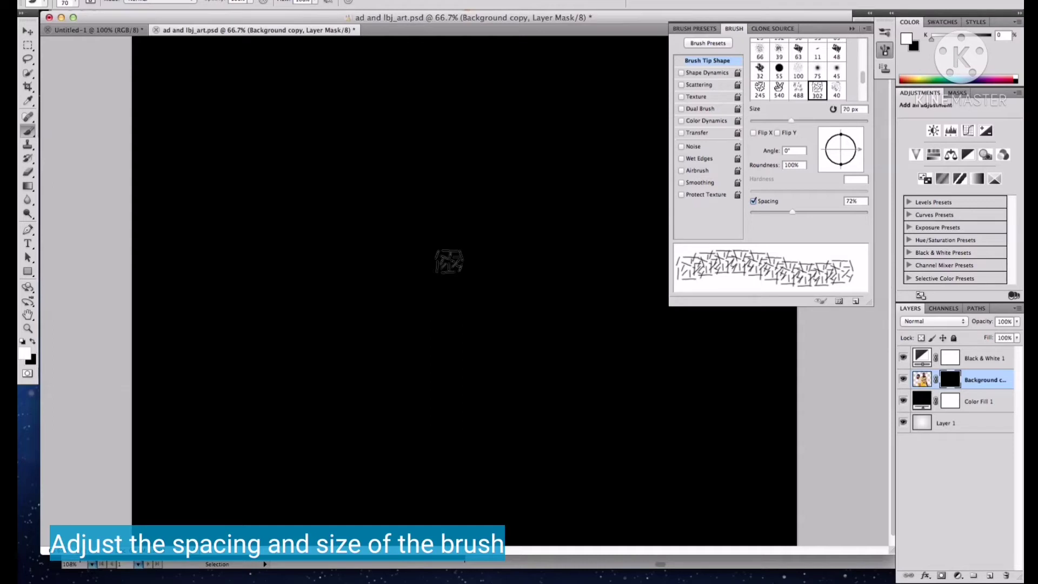
key("bracketright")
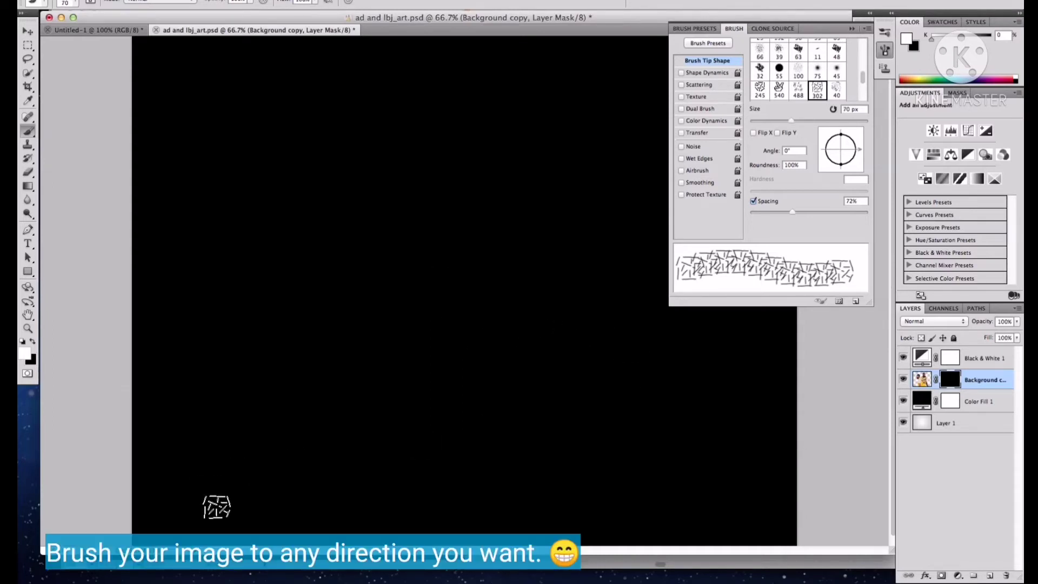
Paint parallel diagonal strokes in white on the Background copy mask to reveal the front player's lower torso and arms up to mid-chest
left_click_drag(320, 514, 376, 538)
mouse_move(303, 491)
left_mouse_down()
mouse_move(410, 528)
mouse_move(327, 475)
mouse_move(345, 478)
mouse_move(473, 533)
mouse_move(280, 417)
mouse_move(545, 536)
left_mouse_up()
left_click(496, 535)
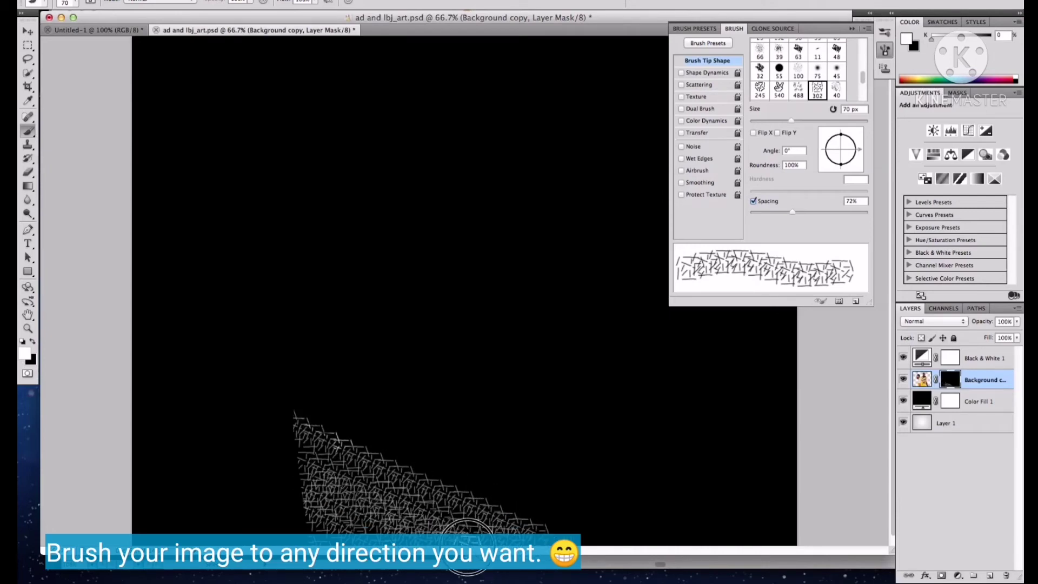
left_click_drag(339, 424, 594, 542)
left_click_drag(306, 381, 618, 522)
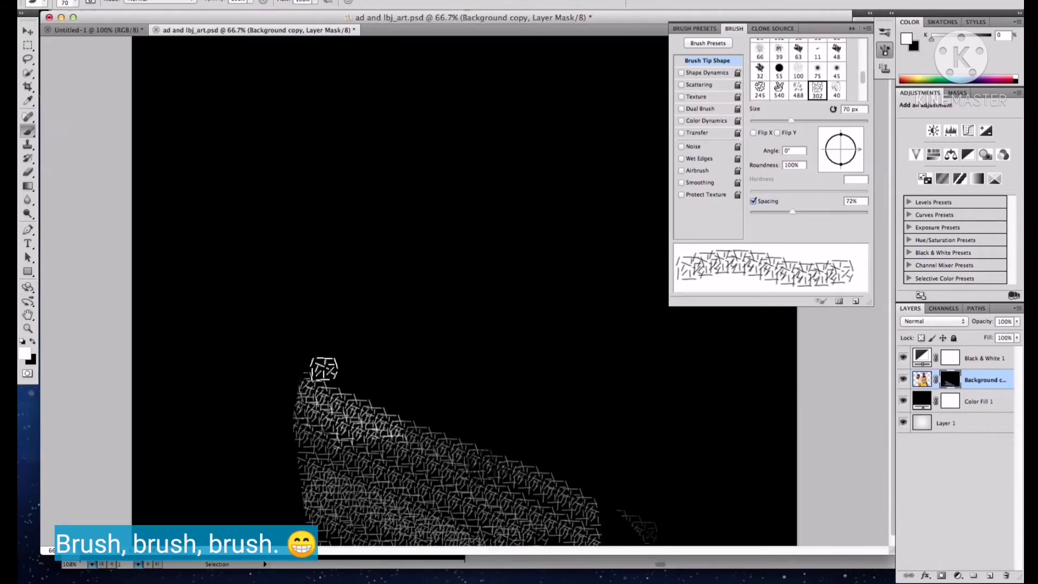
mouse_move(297, 352)
left_mouse_down()
mouse_move(437, 429)
mouse_move(640, 498)
left_mouse_up()
left_click_drag(301, 332, 612, 474)
mouse_move(317, 314)
left_mouse_down()
mouse_move(497, 407)
mouse_move(669, 460)
left_mouse_up()
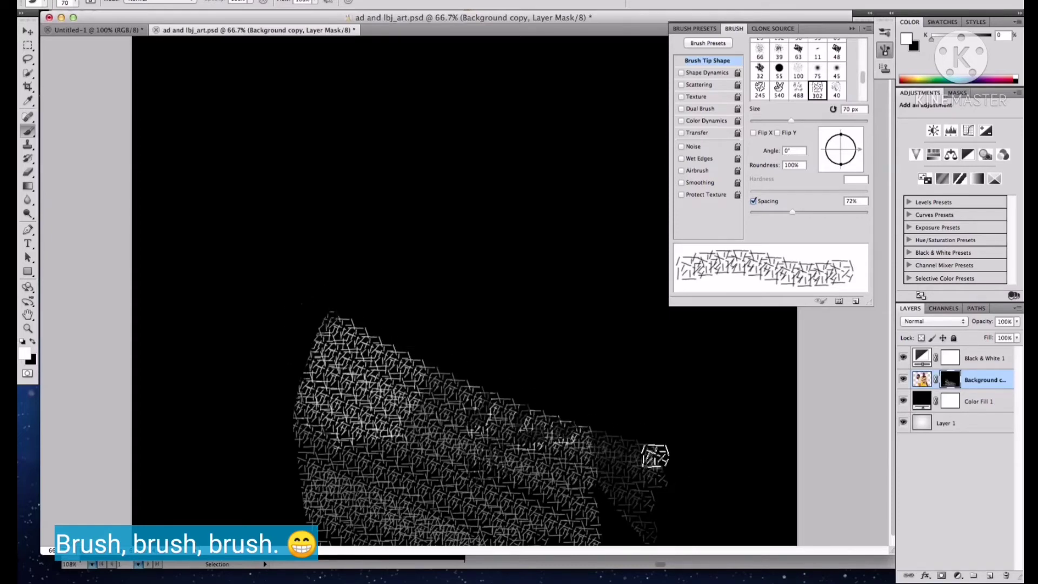
left_click_drag(328, 306, 633, 431)
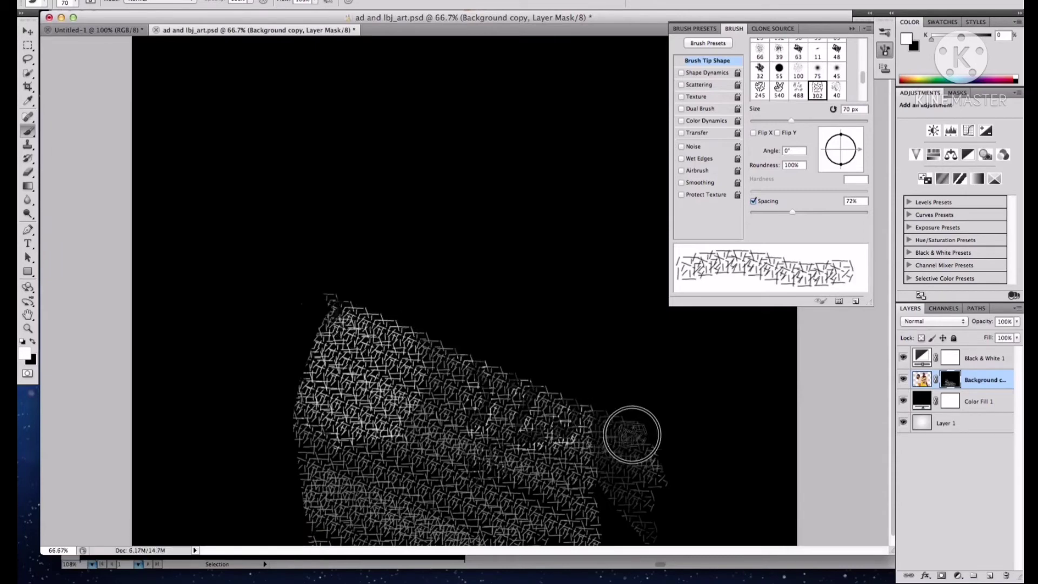
Continue the diagonal strokes on the mask over the front player's chest and shoulders and the rear player's neck
left_click(853, 29)
mouse_move(321, 287)
left_mouse_down()
mouse_move(548, 386)
mouse_move(679, 410)
left_mouse_up()
mouse_move(332, 265)
left_mouse_down()
mouse_move(517, 353)
mouse_move(658, 381)
left_mouse_up()
mouse_move(345, 256)
left_mouse_down()
mouse_move(449, 304)
mouse_move(640, 352)
left_mouse_up()
mouse_move(315, 218)
left_mouse_down()
mouse_move(397, 265)
mouse_move(644, 327)
left_mouse_up()
left_click_drag(465, 298, 600, 331)
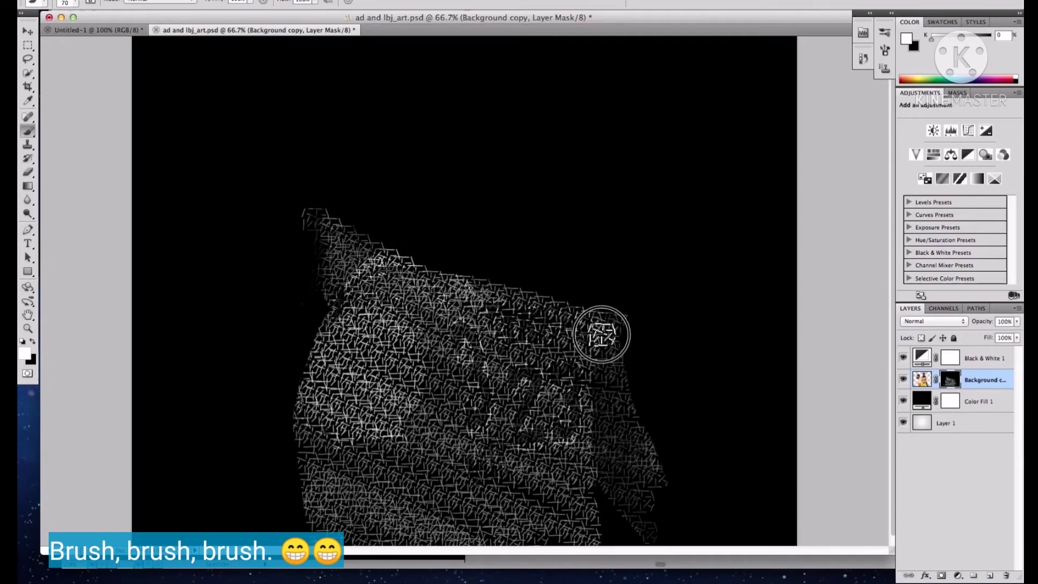
left_click_drag(342, 213, 566, 278)
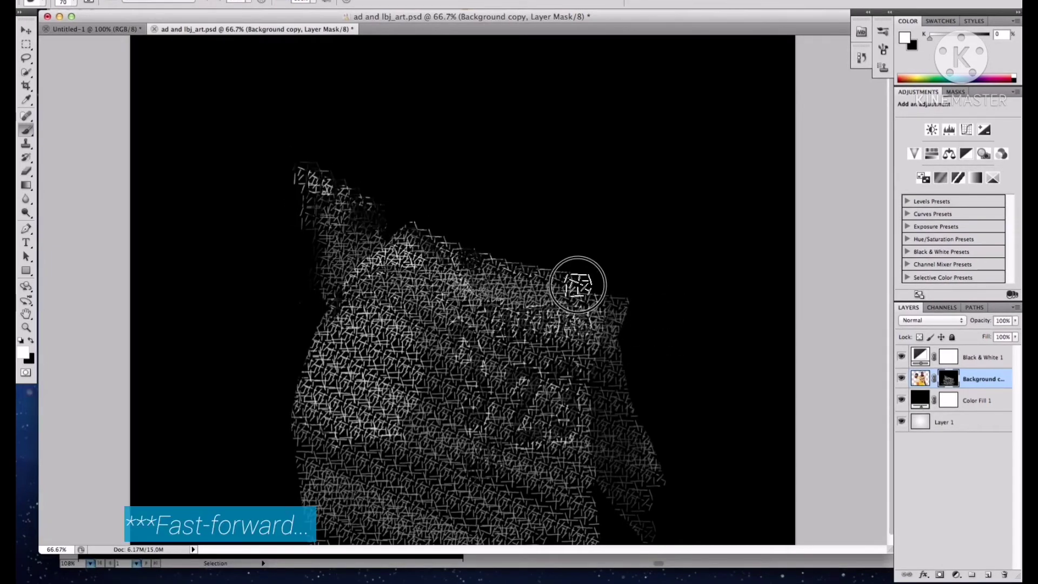
Paint over both players' heads on the mask to reveal their faces, hair and beards
mouse_move(287, 153)
left_mouse_down()
mouse_move(389, 184)
mouse_move(436, 212)
mouse_move(281, 173)
mouse_move(234, 190)
mouse_move(234, 225)
mouse_move(335, 258)
mouse_move(316, 258)
mouse_move(318, 304)
mouse_move(261, 262)
mouse_move(272, 294)
left_mouse_up()
left_click(287, 303)
left_click(244, 189)
left_click(381, 217)
mouse_move(286, 123)
left_mouse_down()
mouse_move(400, 242)
mouse_move(475, 263)
mouse_move(253, 195)
mouse_move(316, 272)
mouse_move(421, 232)
mouse_move(444, 206)
mouse_move(631, 271)
mouse_move(443, 192)
mouse_move(628, 236)
mouse_move(491, 167)
mouse_move(509, 195)
mouse_move(561, 190)
mouse_move(473, 149)
mouse_move(649, 210)
mouse_move(471, 125)
mouse_move(631, 196)
mouse_move(467, 105)
mouse_move(579, 142)
mouse_move(520, 109)
mouse_move(507, 86)
mouse_move(608, 132)
mouse_move(494, 62)
mouse_move(540, 73)
left_mouse_up()
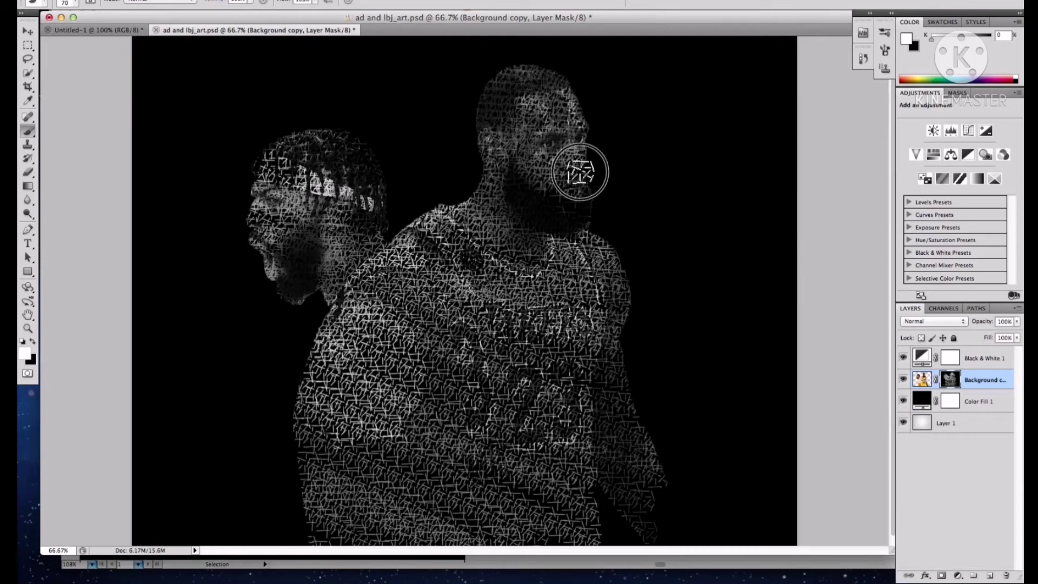
Cross-hatch the front player's shoulder, jersey and arms on the mask with diagonal strokes running the opposite way
left_click_drag(389, 349, 341, 352)
mouse_move(445, 301)
left_mouse_down()
mouse_move(335, 344)
mouse_move(450, 277)
left_mouse_up()
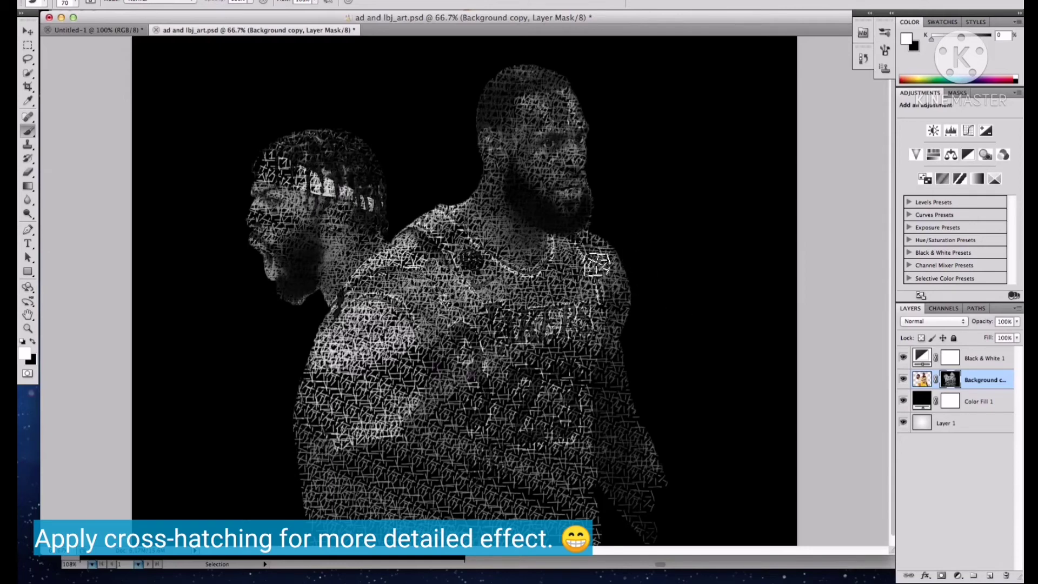
mouse_move(597, 264)
left_mouse_down()
mouse_move(383, 379)
mouse_move(308, 405)
left_mouse_up()
left_click_drag(638, 293, 312, 479)
left_click_drag(458, 354, 276, 431)
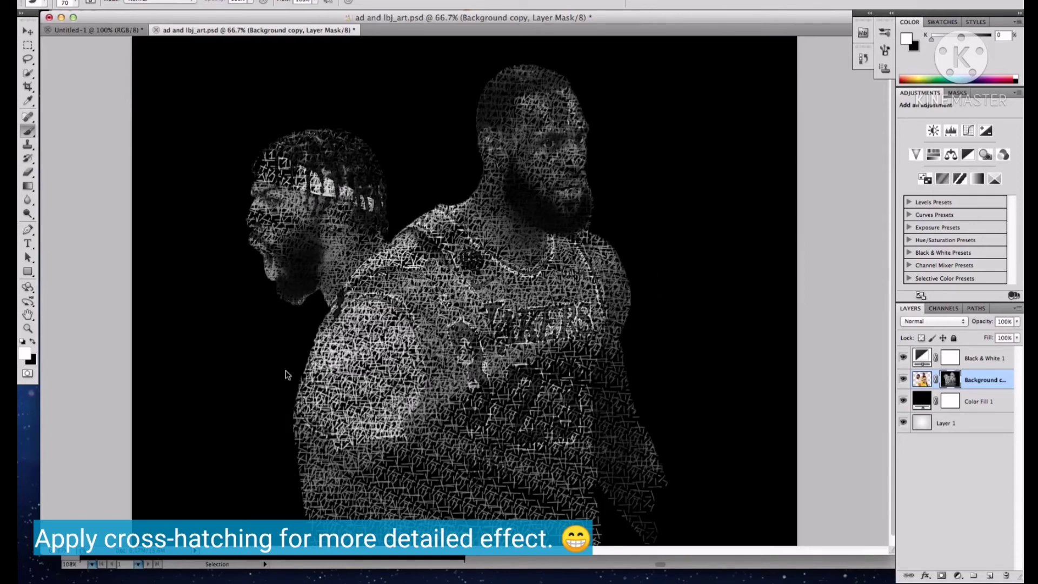
mouse_move(633, 320)
left_mouse_down()
mouse_move(460, 408)
mouse_move(290, 473)
mouse_move(626, 341)
mouse_move(454, 438)
mouse_move(271, 513)
left_mouse_up()
mouse_move(632, 332)
left_mouse_down()
mouse_move(476, 455)
mouse_move(386, 507)
left_mouse_up()
mouse_move(634, 357)
left_mouse_down()
mouse_move(493, 464)
mouse_move(328, 551)
left_mouse_up()
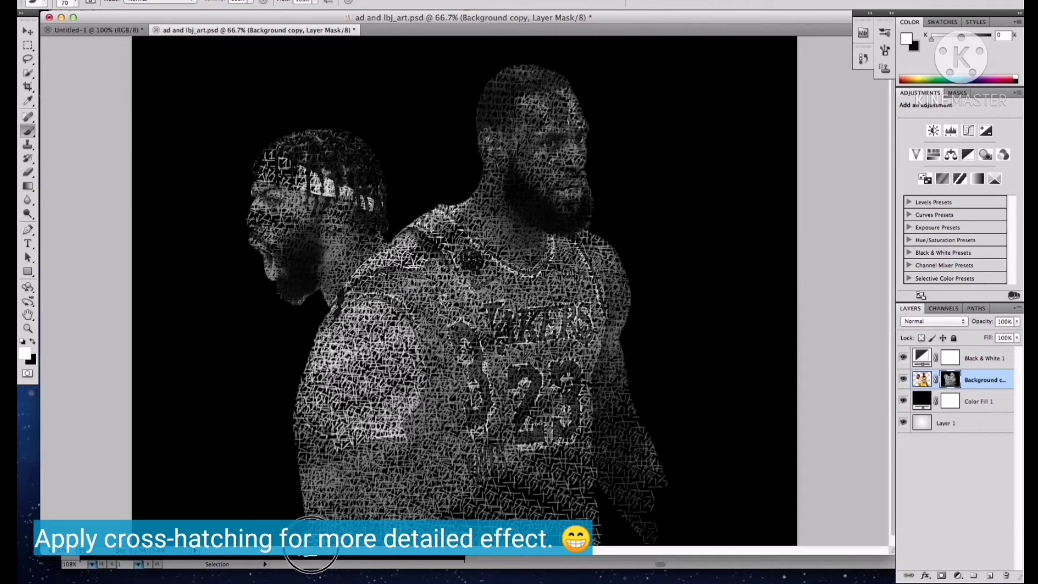
mouse_move(629, 390)
left_mouse_down()
mouse_move(425, 555)
mouse_move(511, 503)
mouse_move(433, 546)
left_mouse_up()
mouse_move(658, 403)
left_mouse_down()
mouse_move(590, 527)
mouse_move(594, 502)
mouse_move(661, 446)
mouse_move(684, 516)
left_mouse_up()
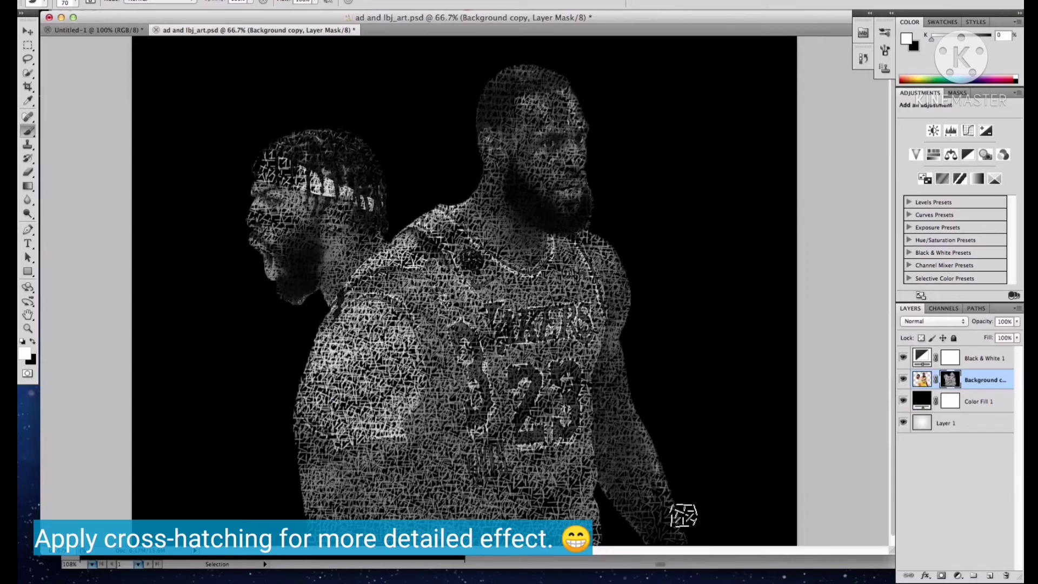
scroll(739, 381, "down", 1)
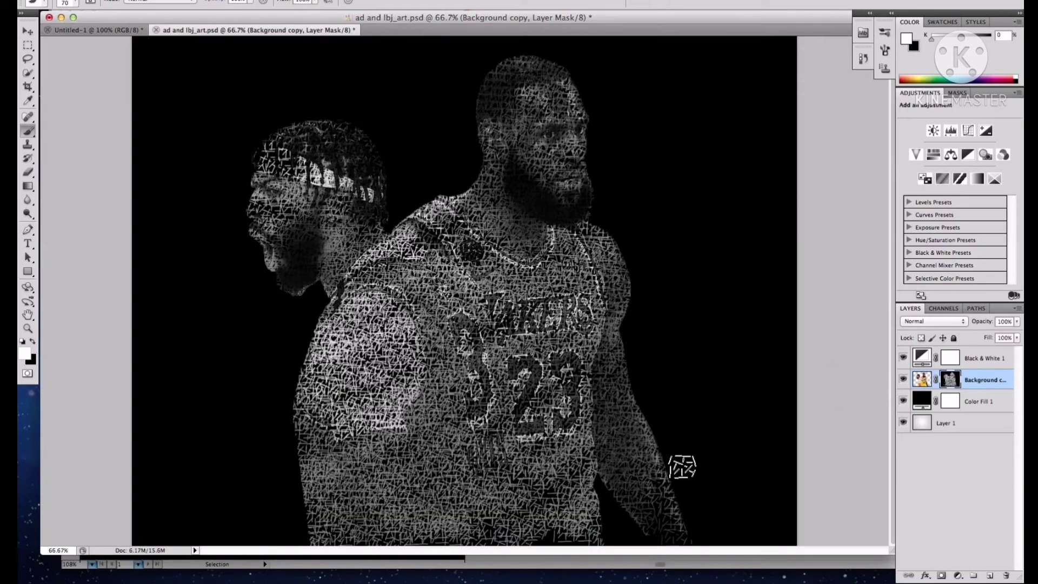
mouse_move(697, 510)
left_mouse_down()
mouse_move(657, 540)
mouse_move(625, 544)
mouse_move(404, 530)
left_mouse_up()
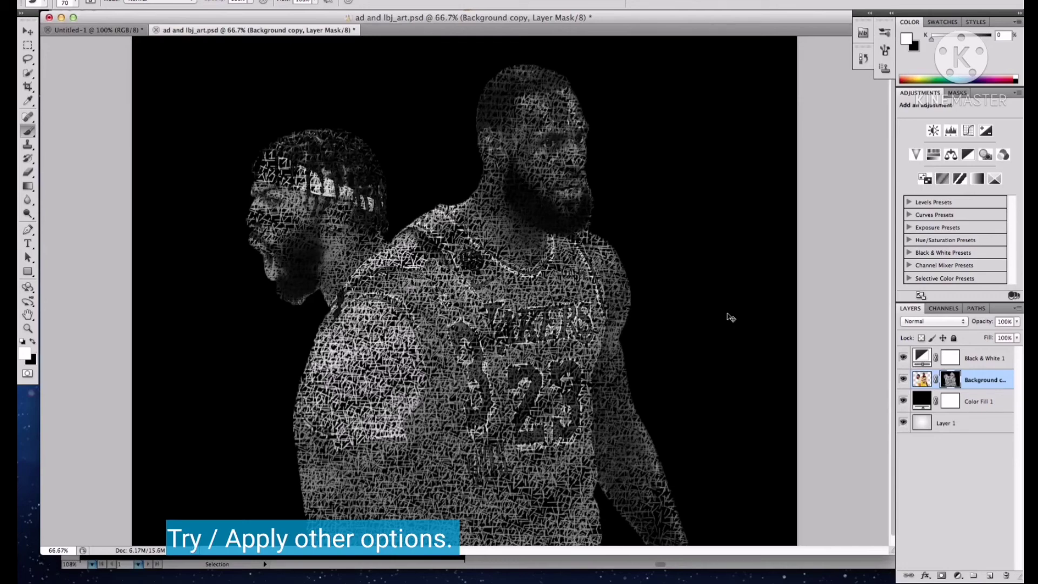
Examine the line texture up close and compare the artwork with the Black & White 1 and Color Fill 1 layers hidden and shown
key("super+plus")
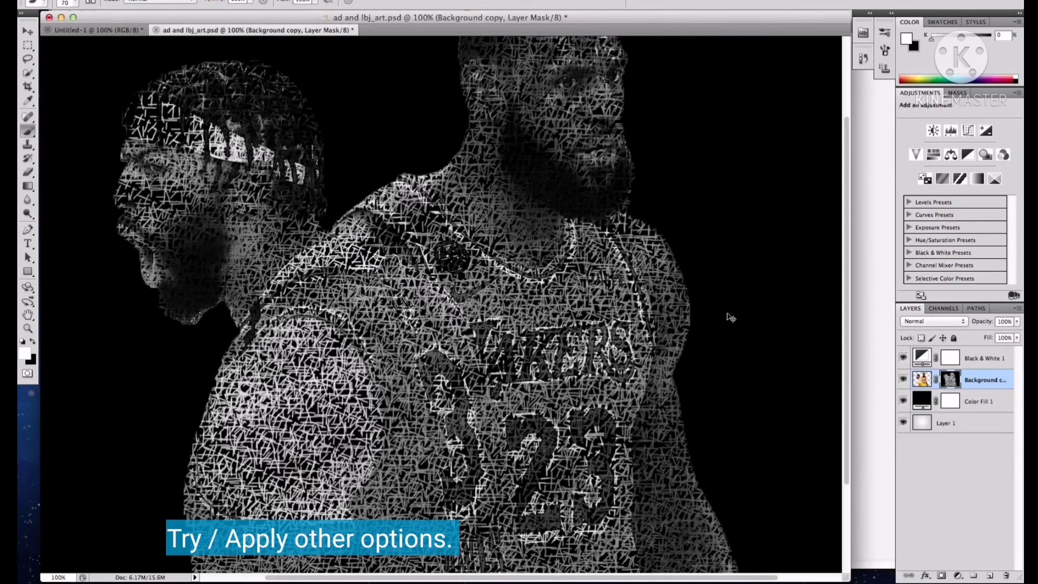
key("super+minus")
left_click_drag(710, 558, 892, 569)
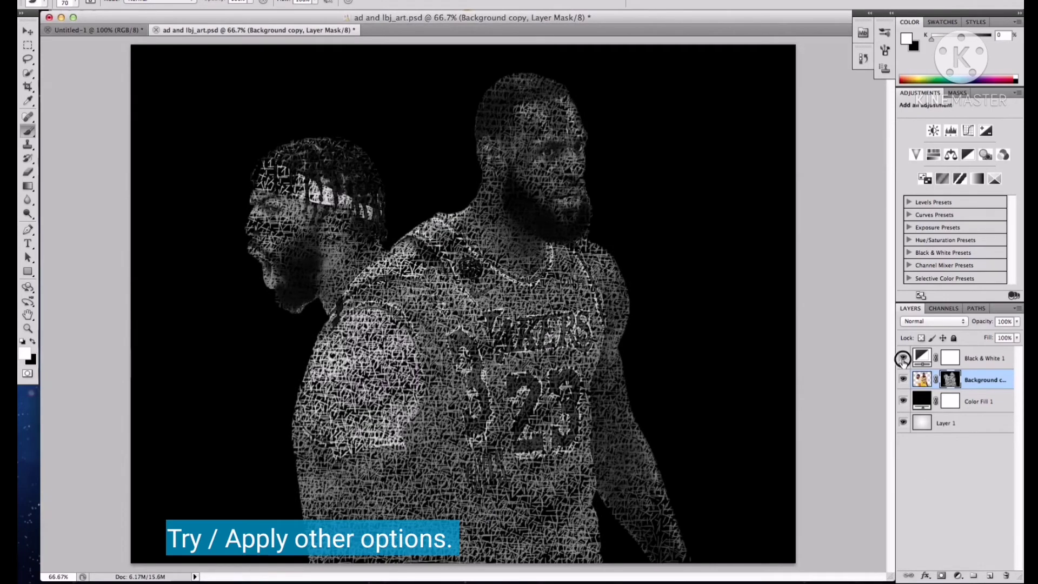
left_click(903, 357)
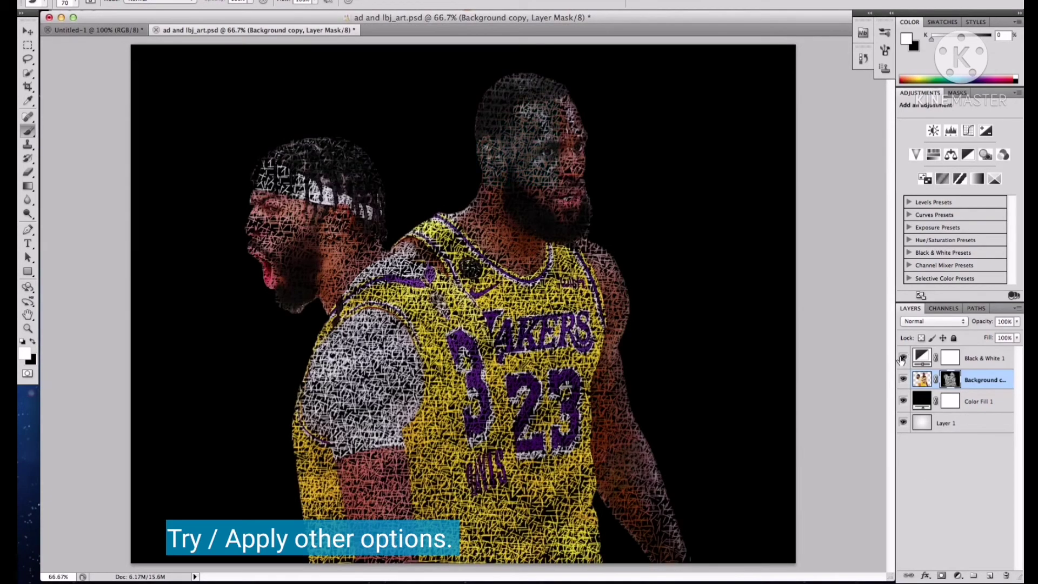
left_click(902, 358)
left_click(904, 403)
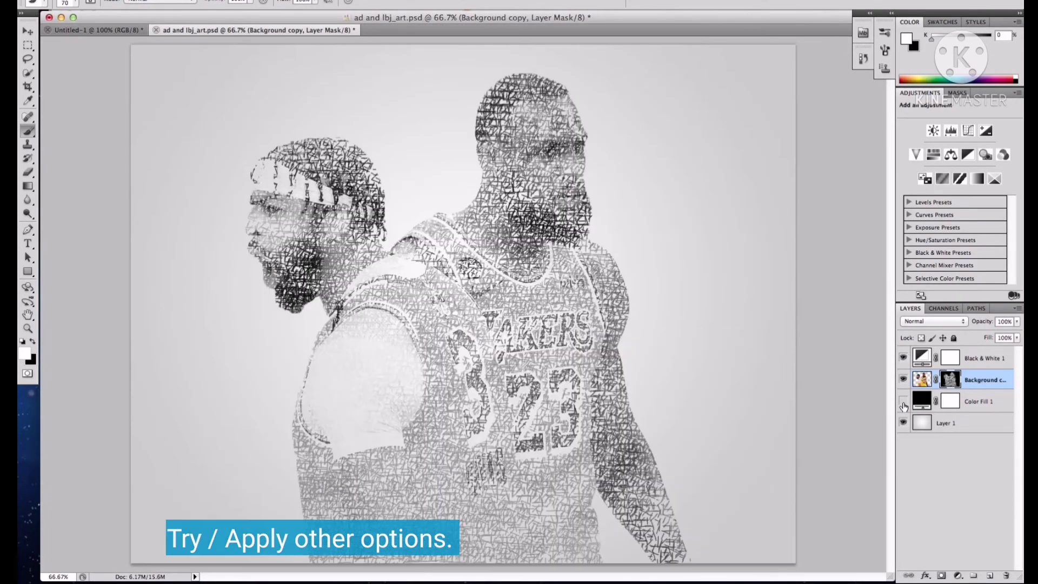
left_click(904, 402)
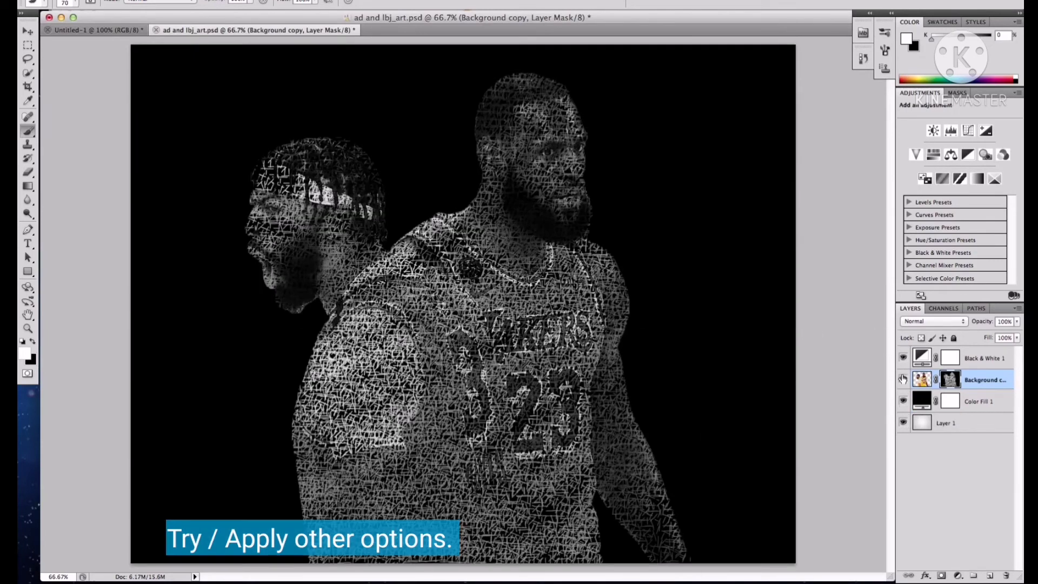
left_click(903, 358)
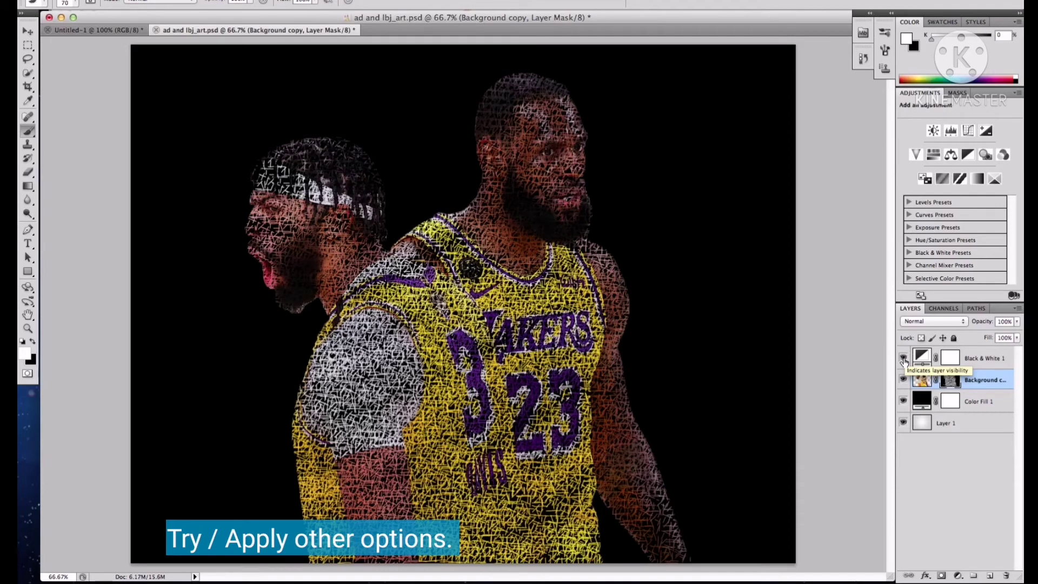
left_click(903, 359)
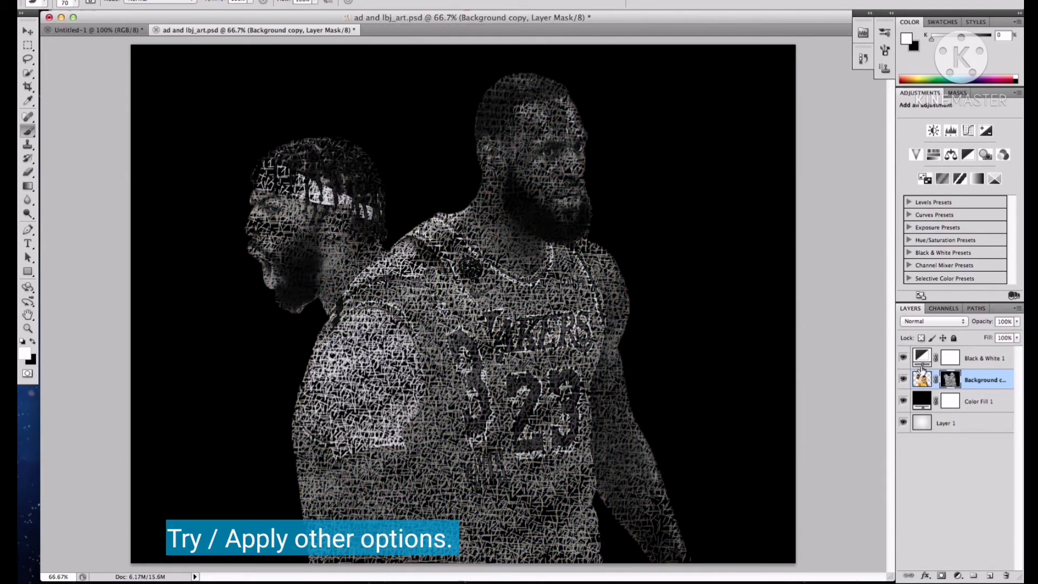
Try other solid colors such as very dark green (080b08) on the Color Fill 1 layer and discard the change
double_click(922, 401)
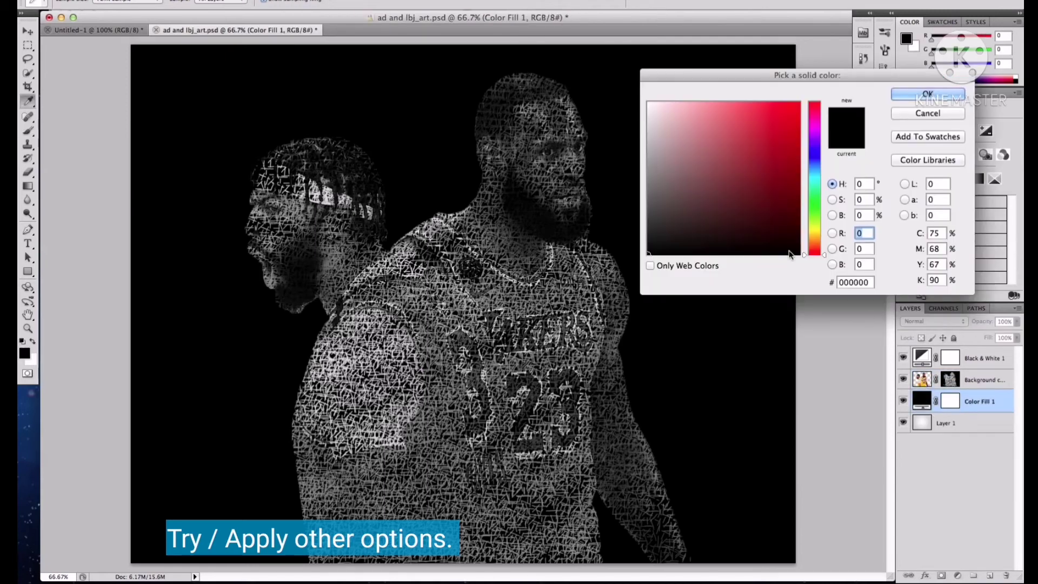
mouse_move(781, 183)
left_mouse_down()
mouse_move(788, 152)
mouse_move(799, 255)
mouse_move(818, 201)
mouse_move(819, 250)
mouse_move(783, 180)
mouse_move(786, 213)
mouse_move(690, 248)
left_mouse_up()
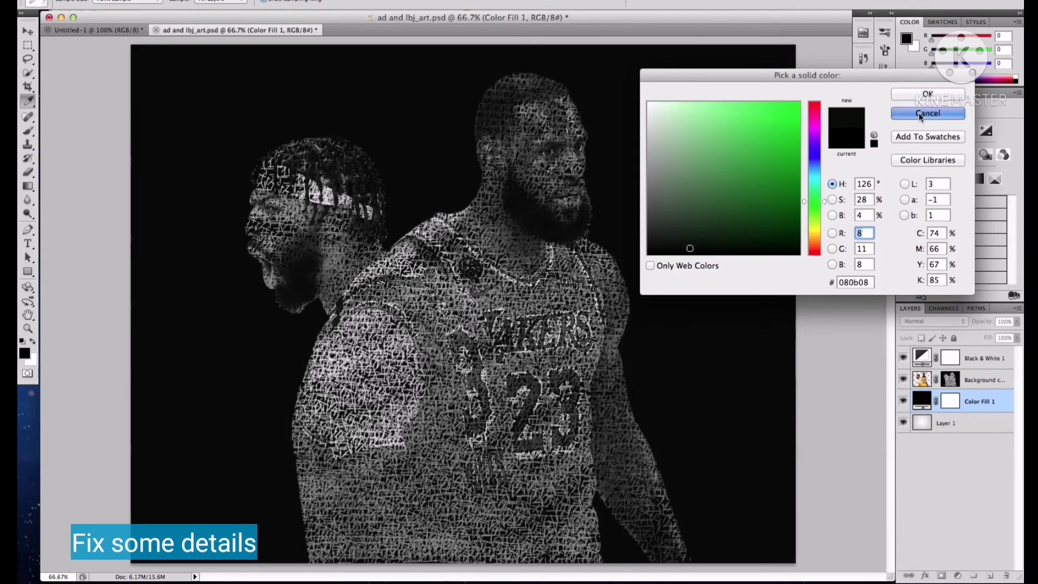
left_click(921, 114)
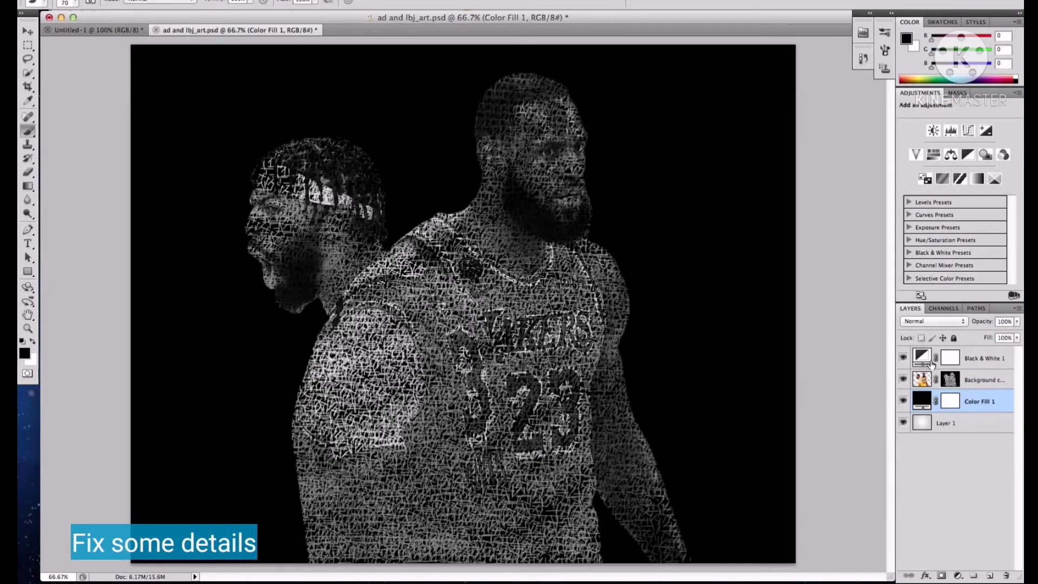
Select the Background copy layer's mask and examine the line texture on both players for details that need fixing
left_click(952, 382)
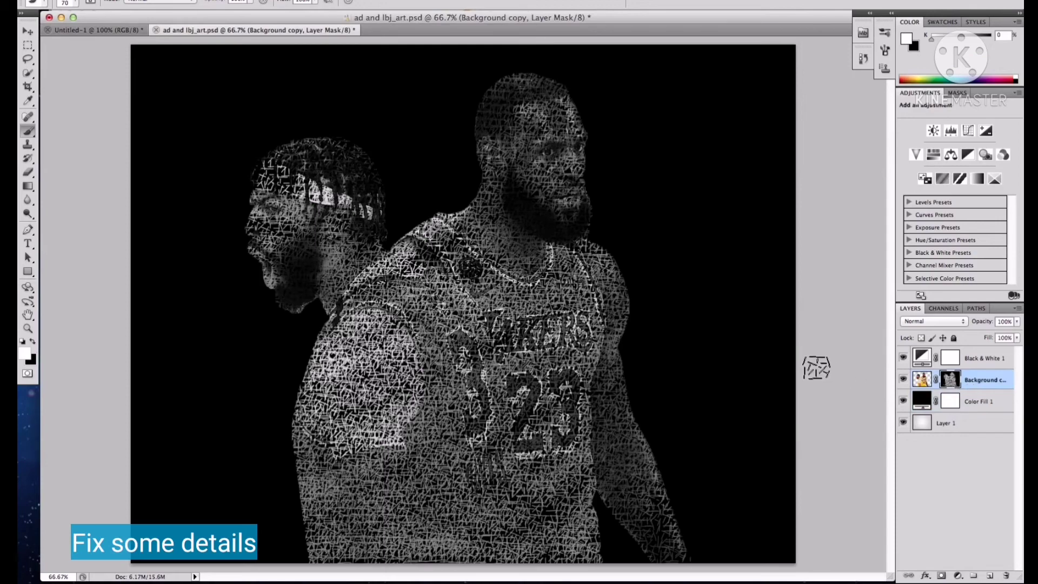
key("alt+super+0")
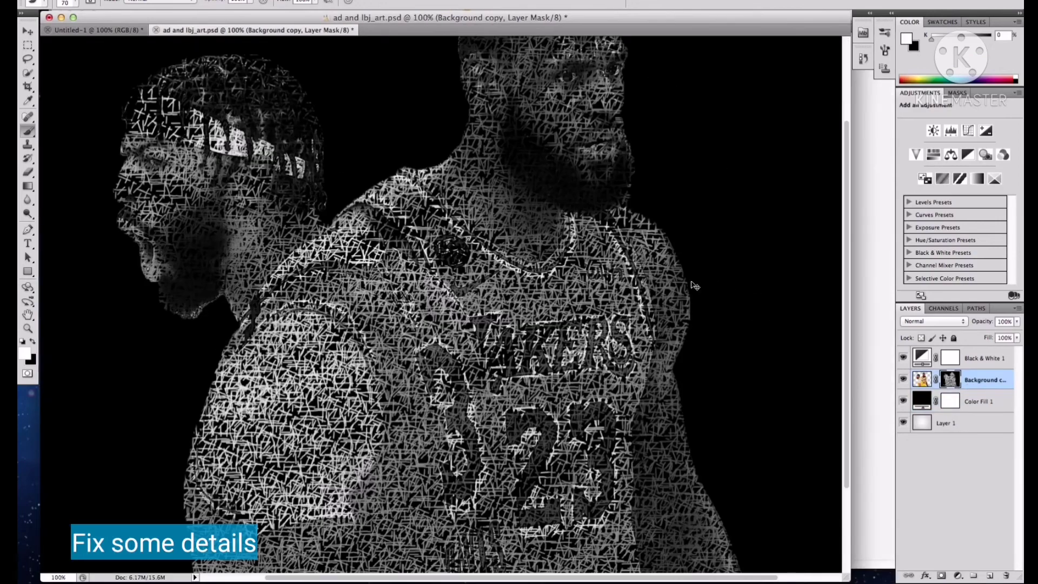
left_click_drag(453, 242, 522, 351)
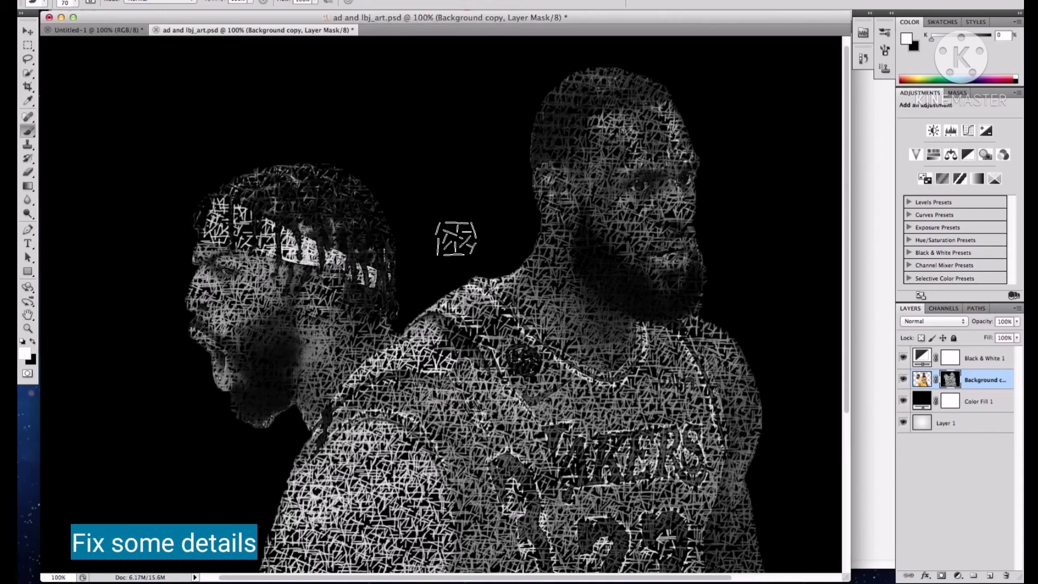
key("super+minus")
left_click_drag(717, 562, 841, 563)
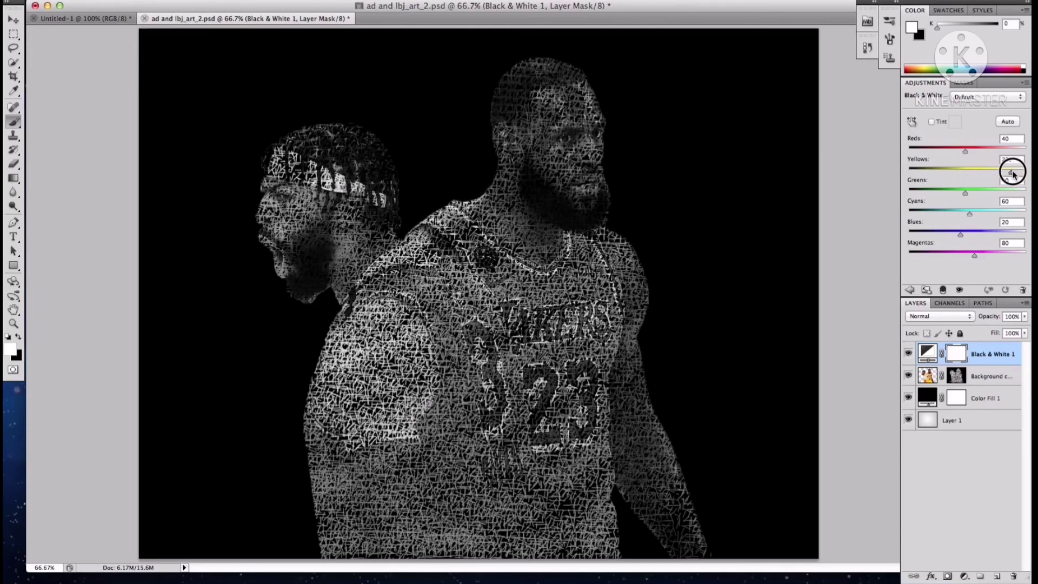
left_click_drag(1012, 173, 973, 174)
left_click_drag(958, 234, 966, 237)
key("alt+[")
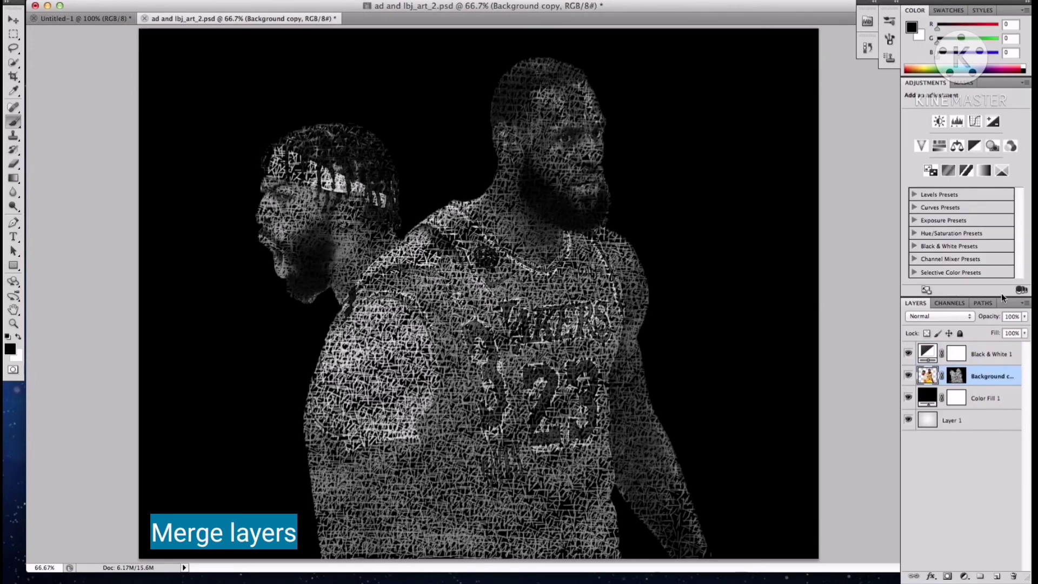
Merge the Black & White 1, Background copy and Color Fill 1 layers into a single layer
left_click(1008, 355)
left_click(1007, 399, "shift")
left_click(1025, 303)
left_click(887, 476)
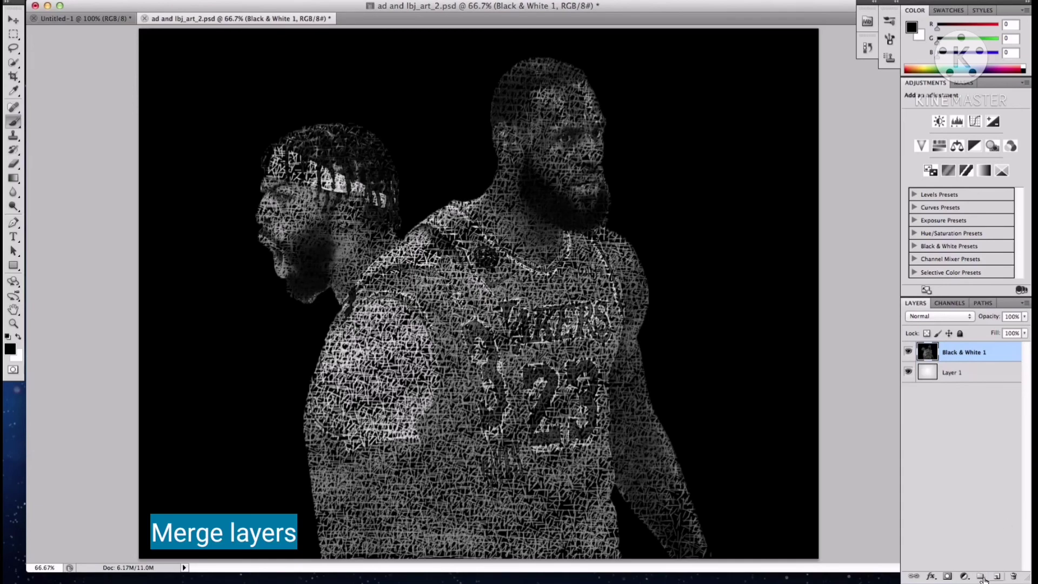
Add a bright green (49d718) solid color fill layer above the merged artwork and set its blend mode to Multiply
left_click(964, 576)
left_click(914, 419)
left_click(819, 197)
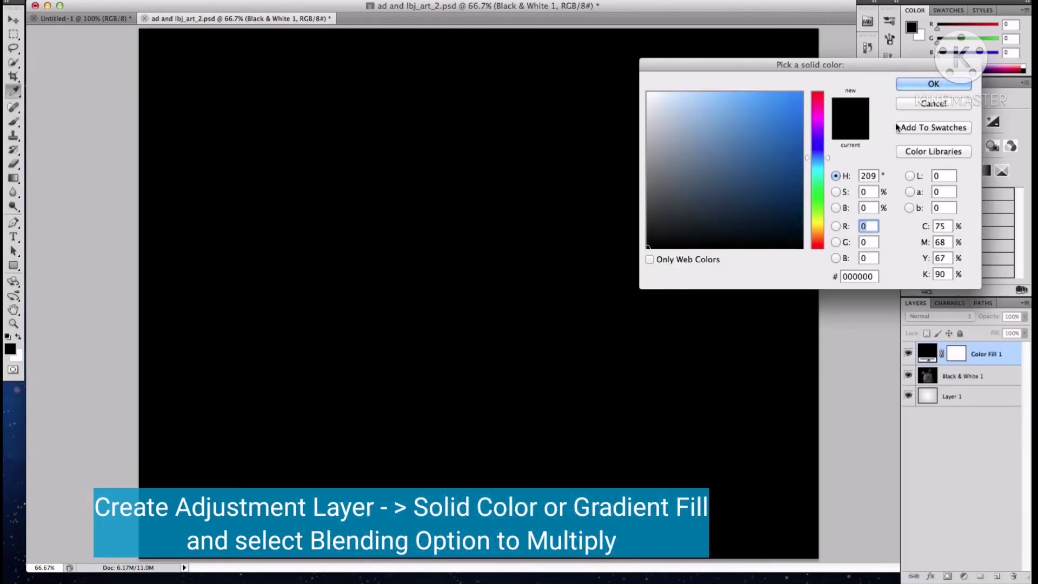
left_click(787, 112)
left_click(934, 84)
left_click(941, 317)
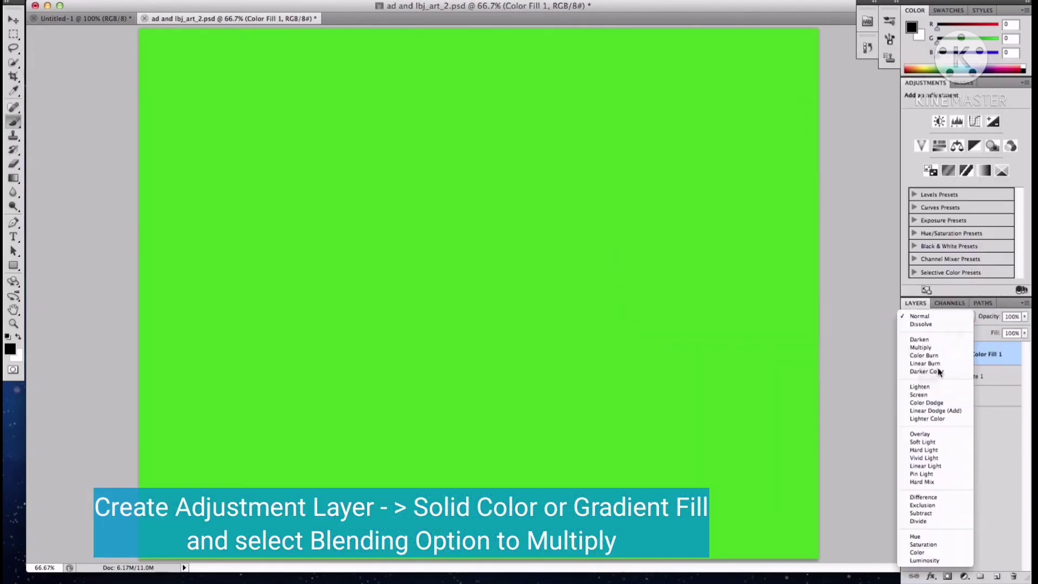
left_click(921, 347)
double_click(931, 359)
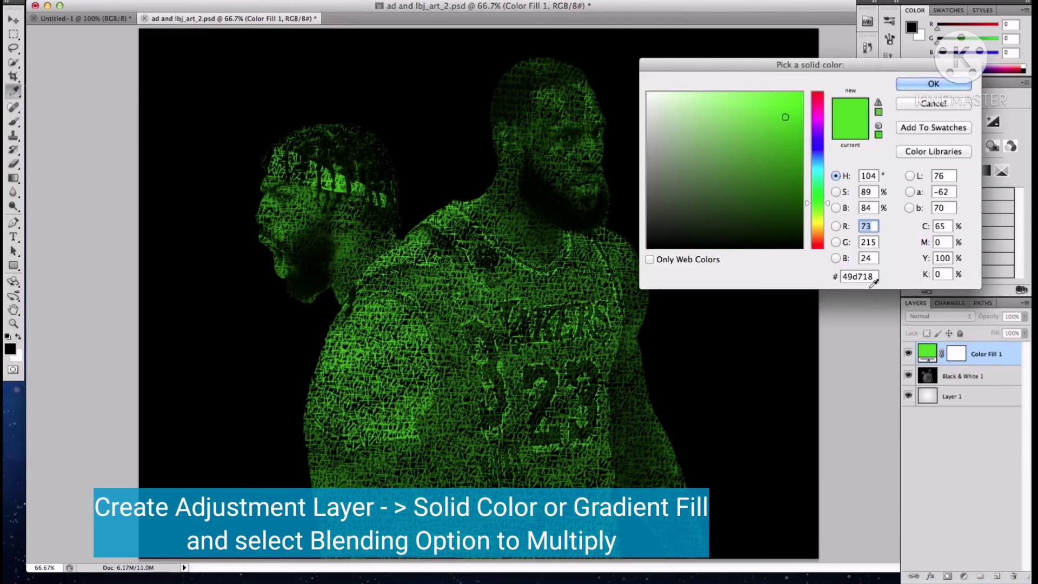
left_click_drag(741, 116, 722, 130)
left_click(933, 103)
Try different hues for the Color Fill 1 layer on the artwork and set its color to bright yellow (e9f107)
double_click(928, 351)
left_click(821, 155)
left_click(792, 141)
left_click_drag(787, 140, 763, 175)
left_click(821, 237)
left_click(799, 129)
left_click_drag(823, 237, 793, 140)
left_click(820, 222)
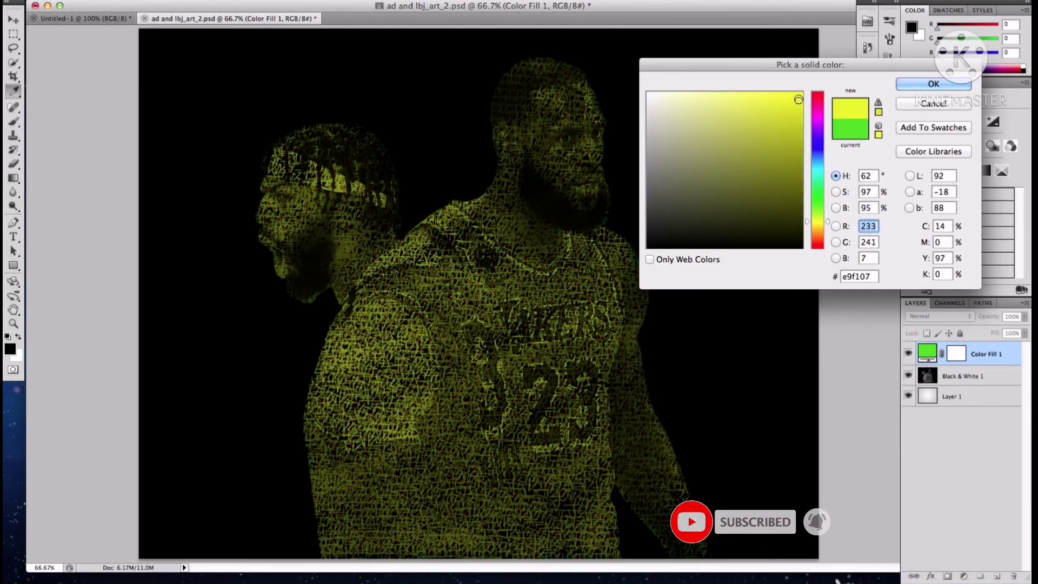
left_click(798, 100)
mouse_move(846, 67)
left_mouse_down()
mouse_move(931, 160)
mouse_move(837, 84)
left_mouse_up()
left_click(908, 95)
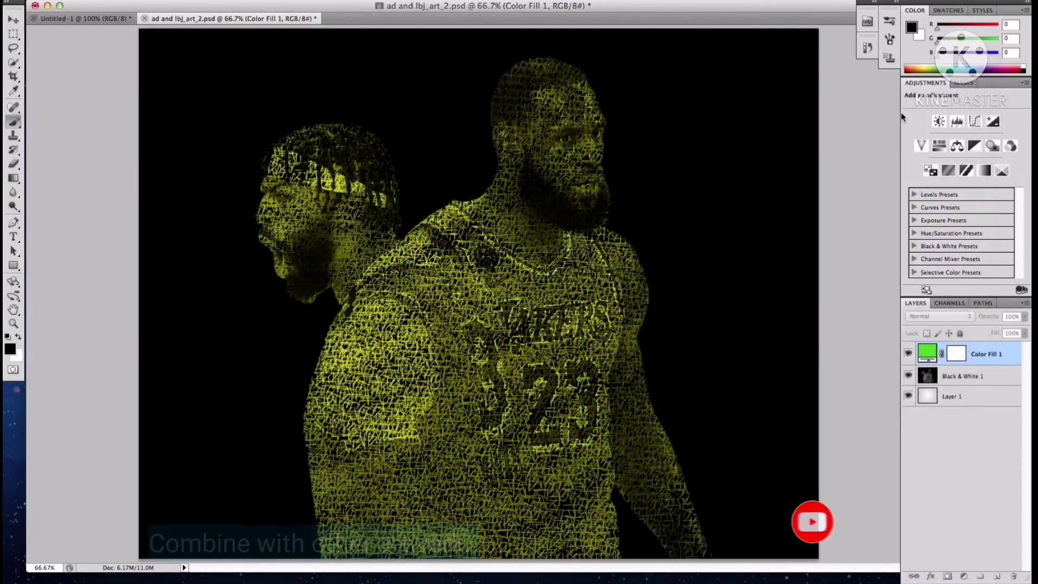